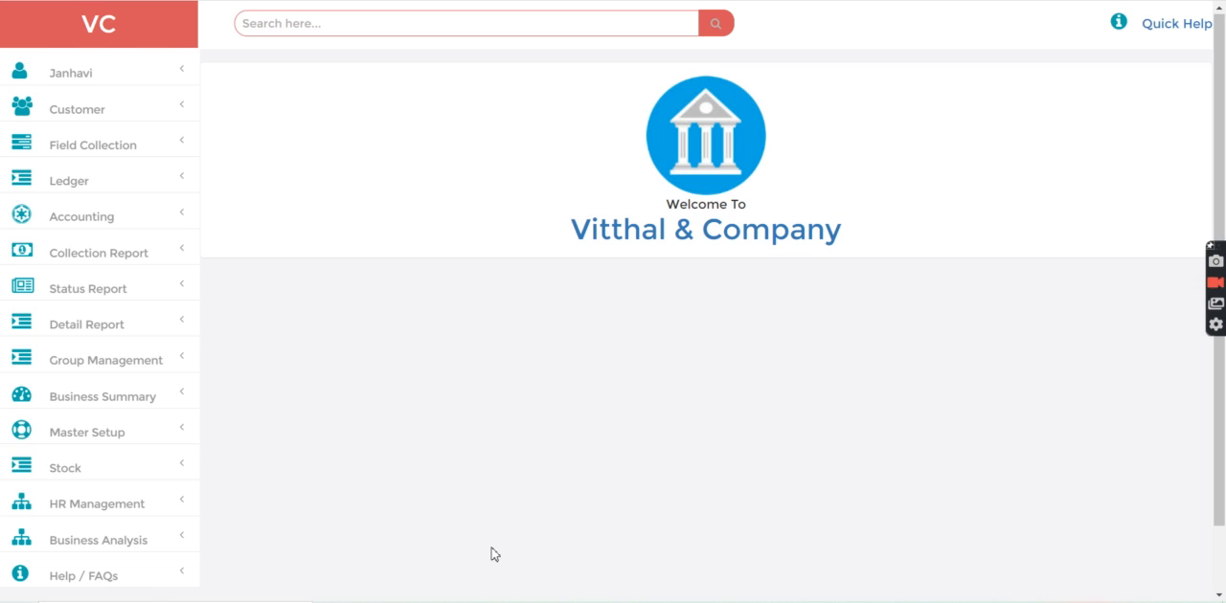
# Open the company master entry for Vitthal & Company and review its details down to the 50000 value
pyautogui.click(110, 426)
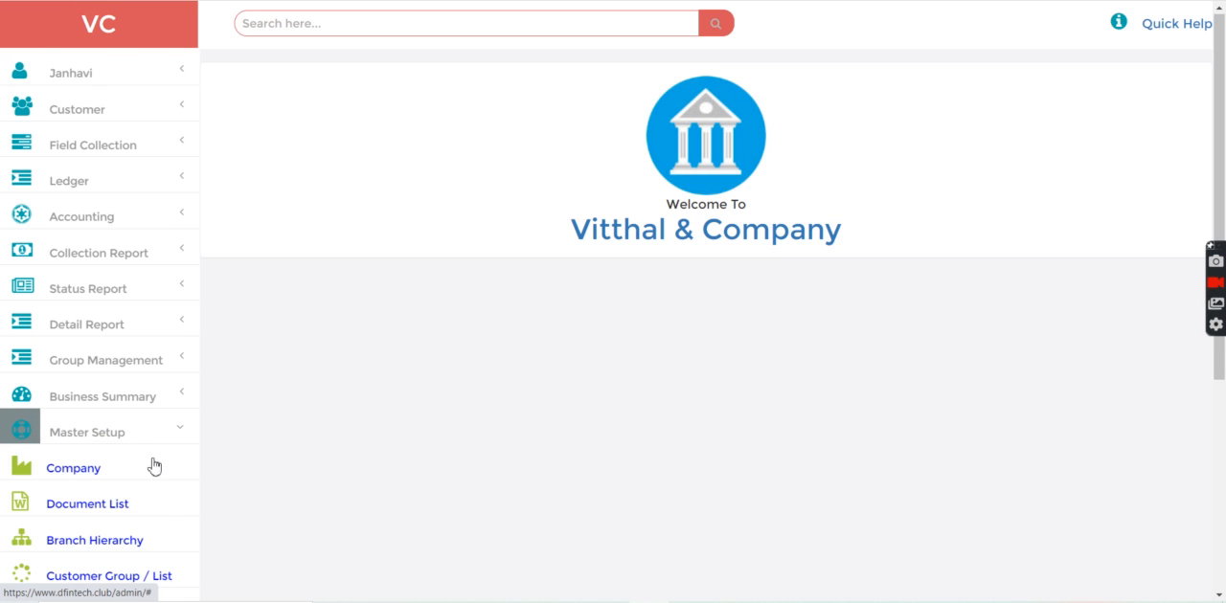
pyautogui.click(81, 469)
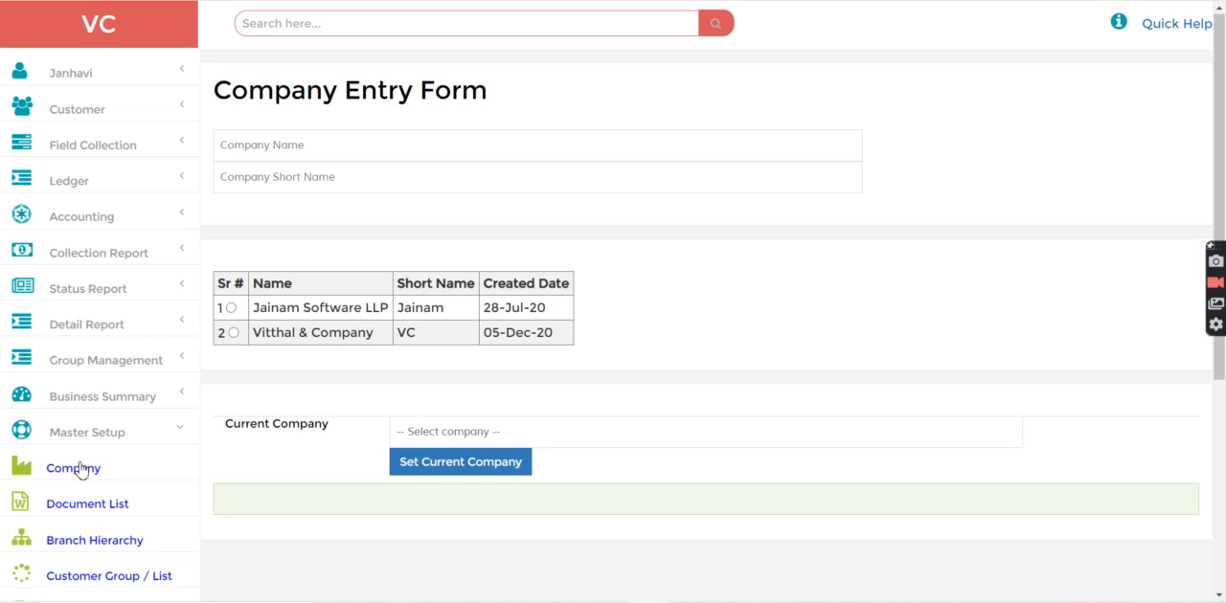
pyautogui.click(232, 333)
pyautogui.scroll(-3, 1224, 381)
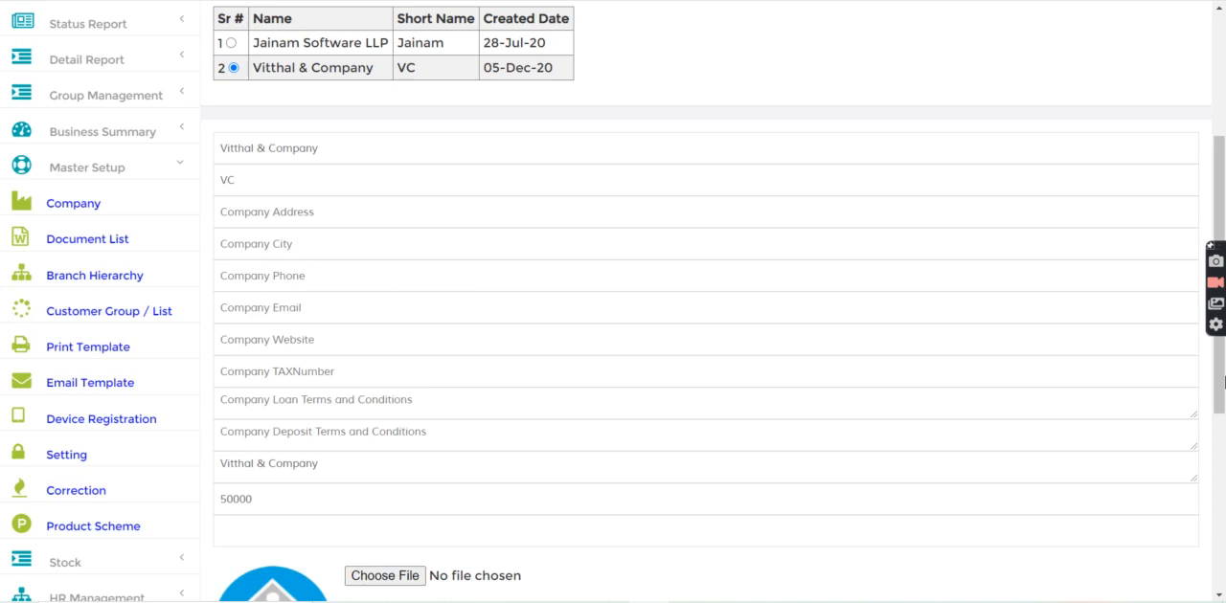
pyautogui.scroll(-3, 1224, 381)
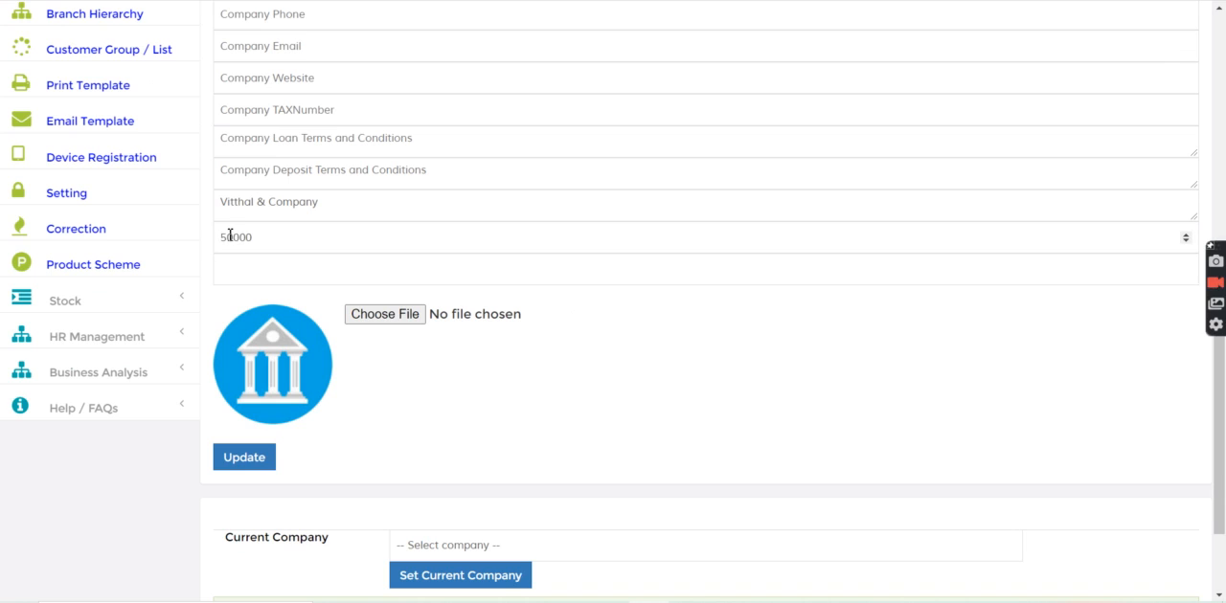
pyautogui.moveTo(224, 239); pyautogui.dragTo(301, 230)
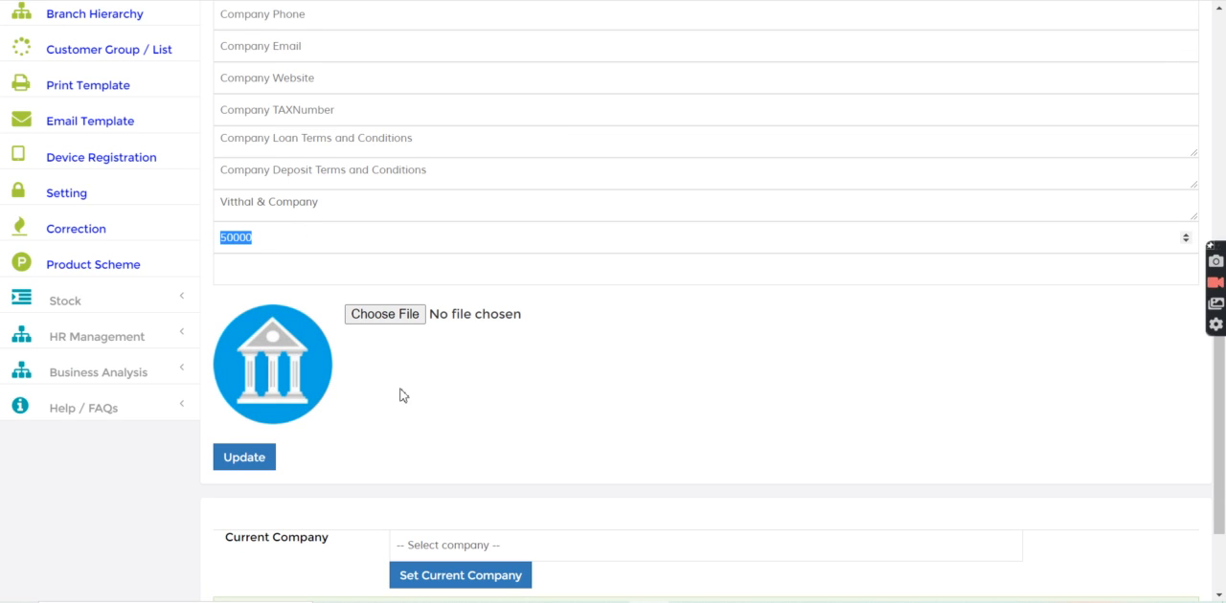
pyautogui.click(1224, 84)
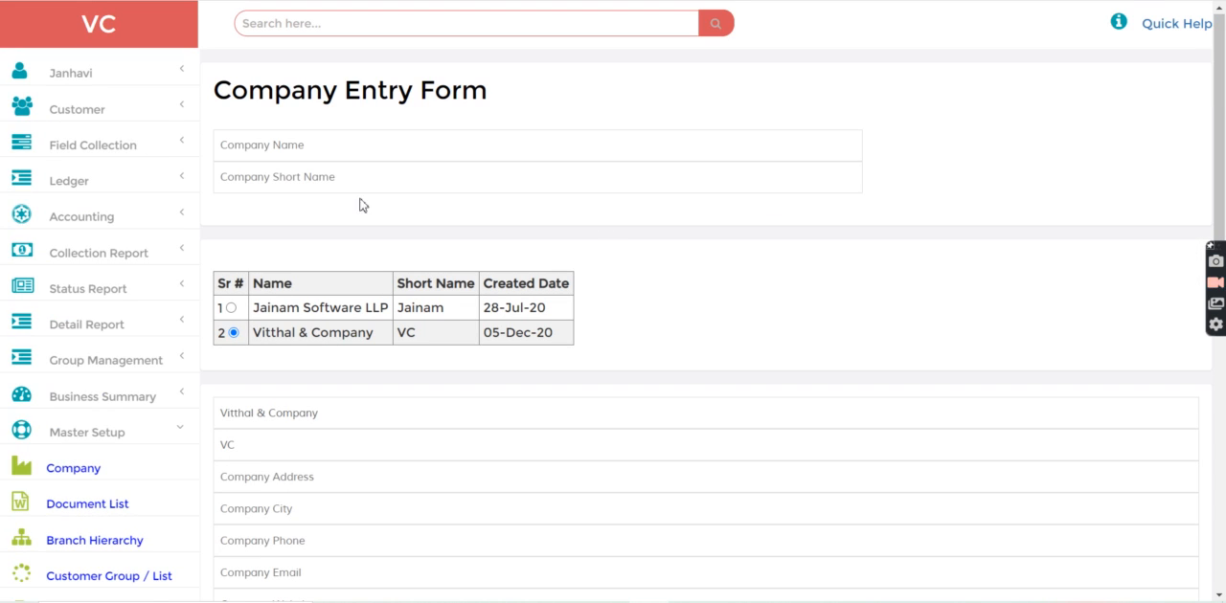
# Load the full list of all customers and check the Member record
pyautogui.click(115, 113)
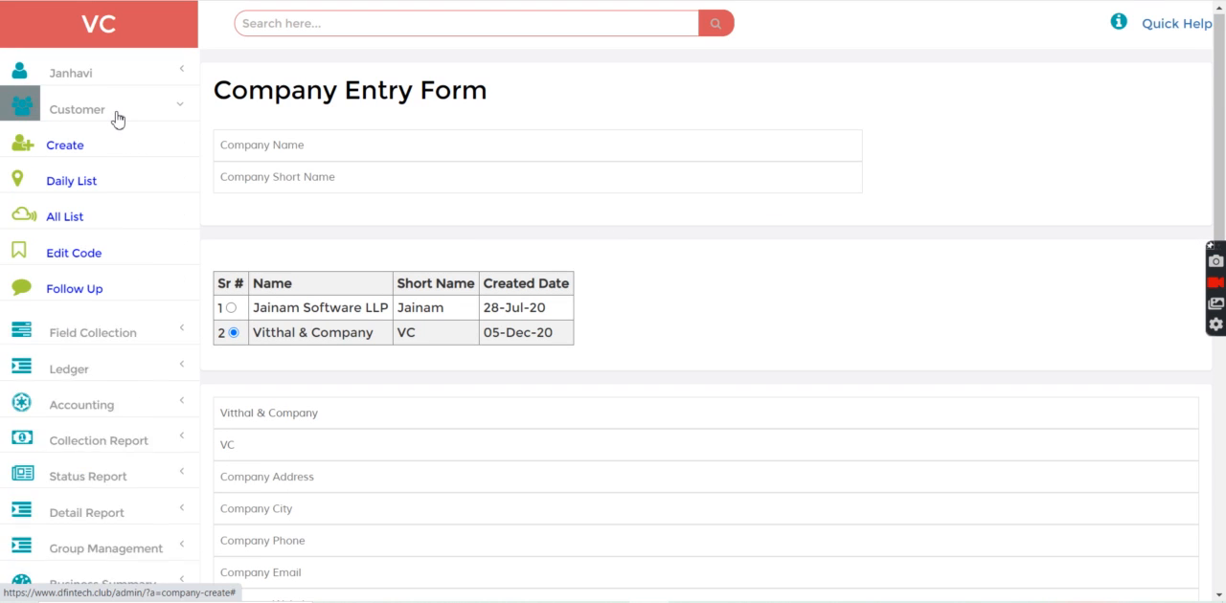
pyautogui.click(85, 218)
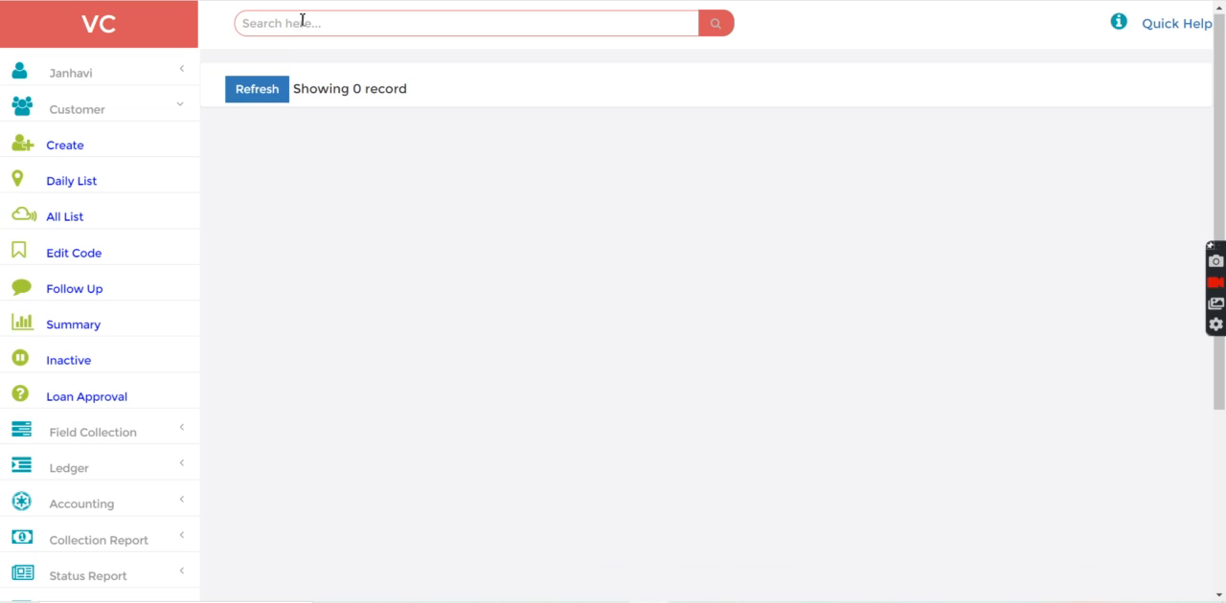
pyautogui.click(273, 90)
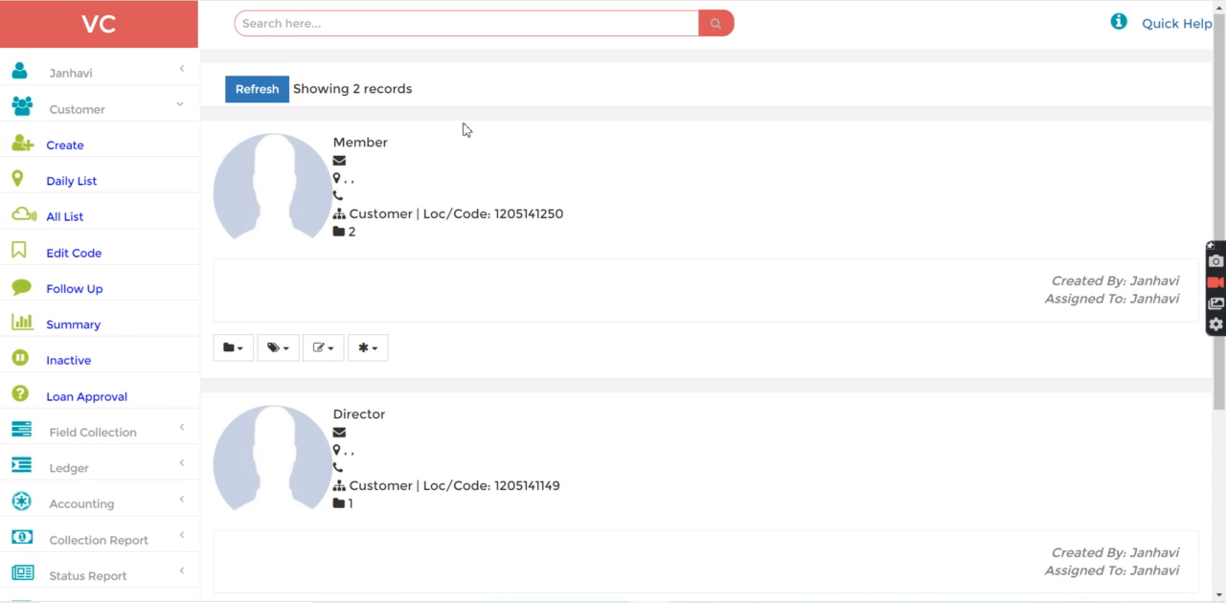
pyautogui.moveTo(331, 144); pyautogui.dragTo(418, 137)
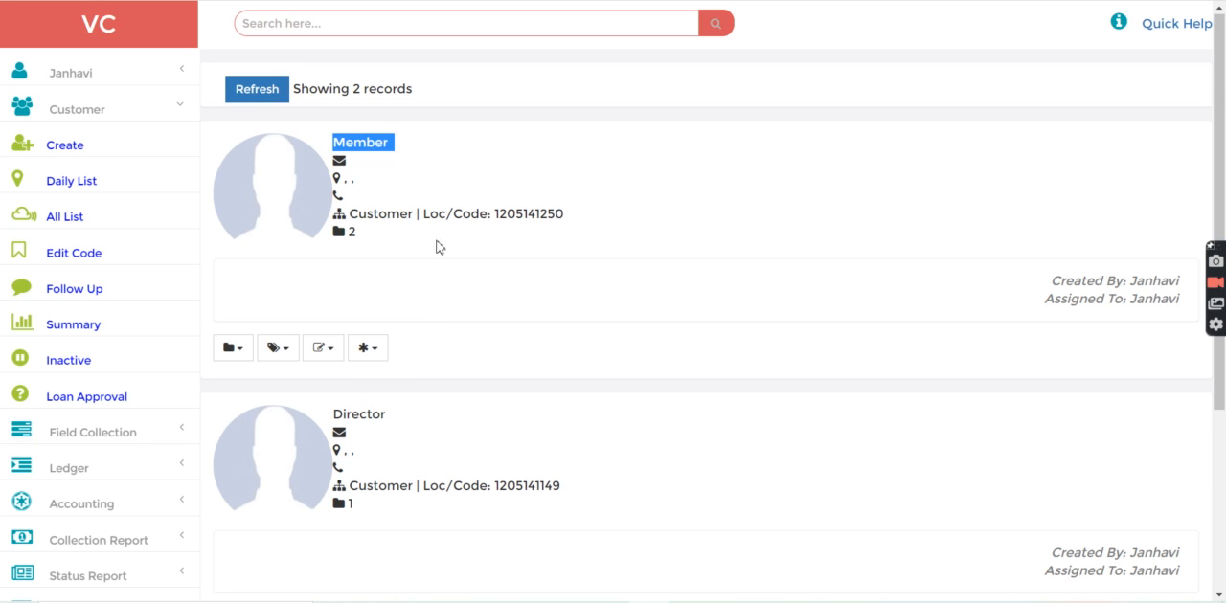
# Find the Director record by its customer code, open its share allotment form and refresh the share history
pyautogui.click(296, 22)
pyautogui.write('f-1')
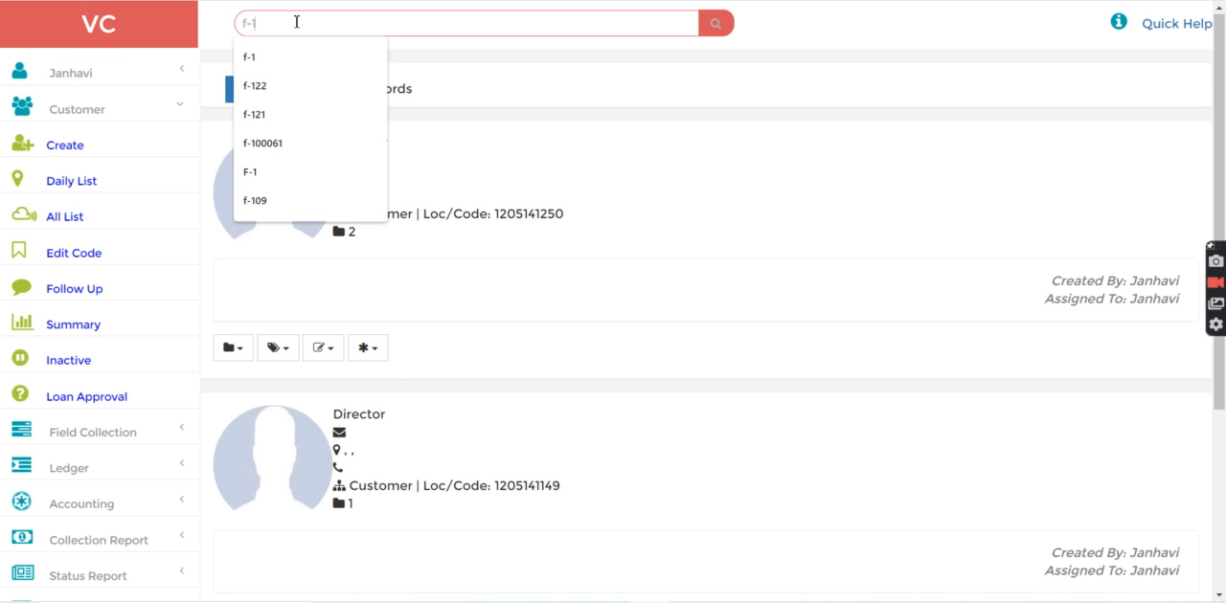
pyautogui.press('Return')
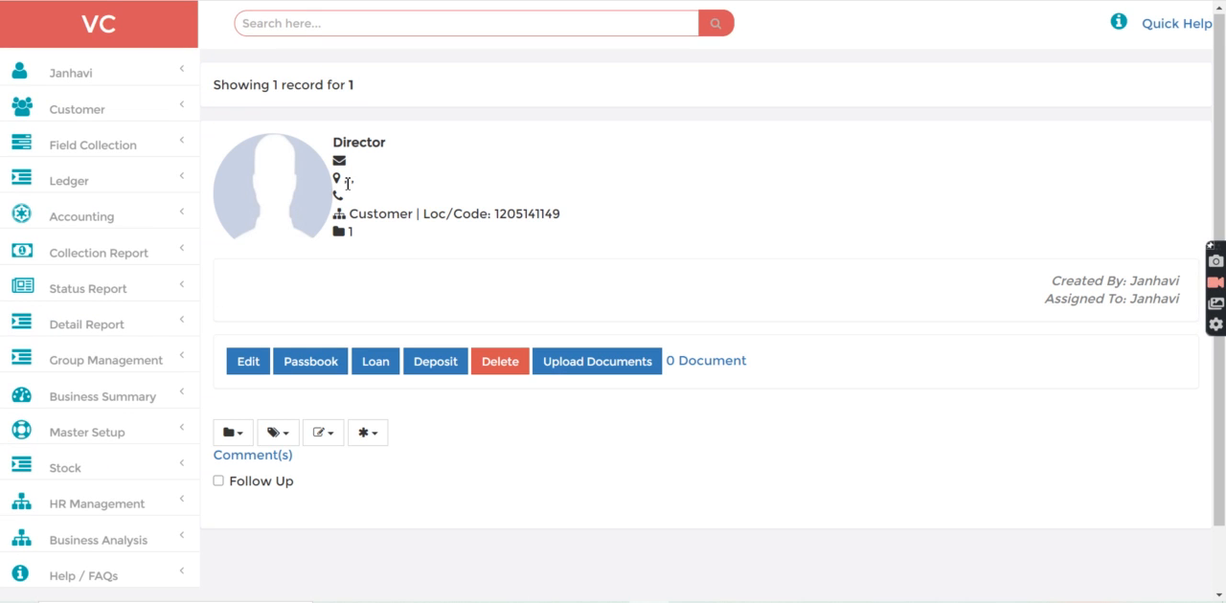
pyautogui.click(365, 440)
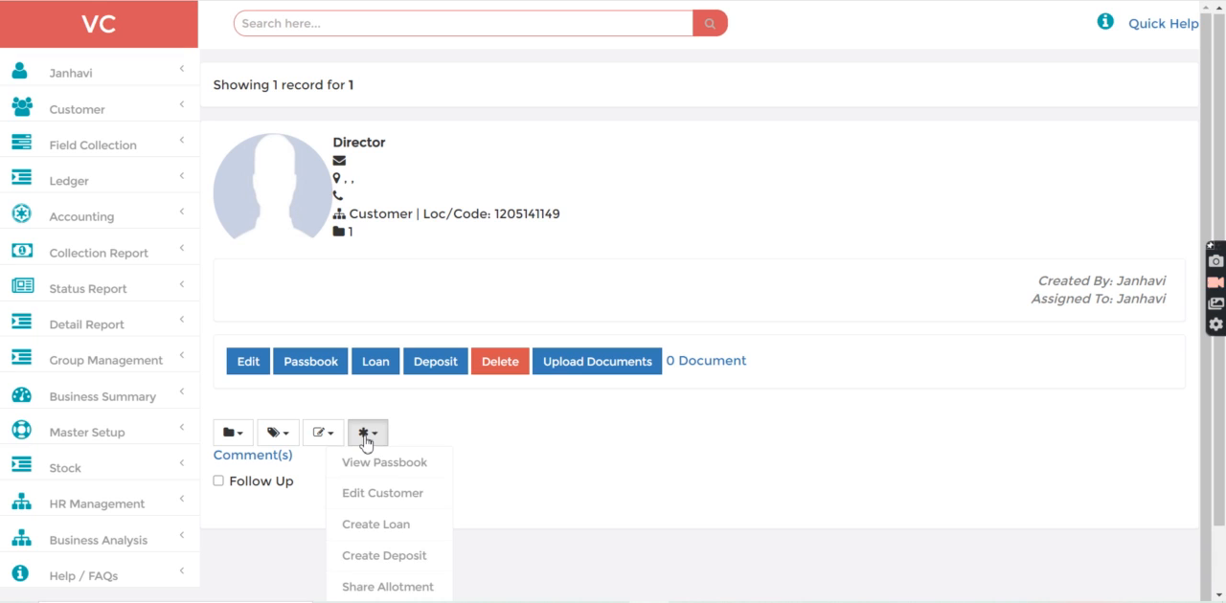
pyautogui.click(385, 588)
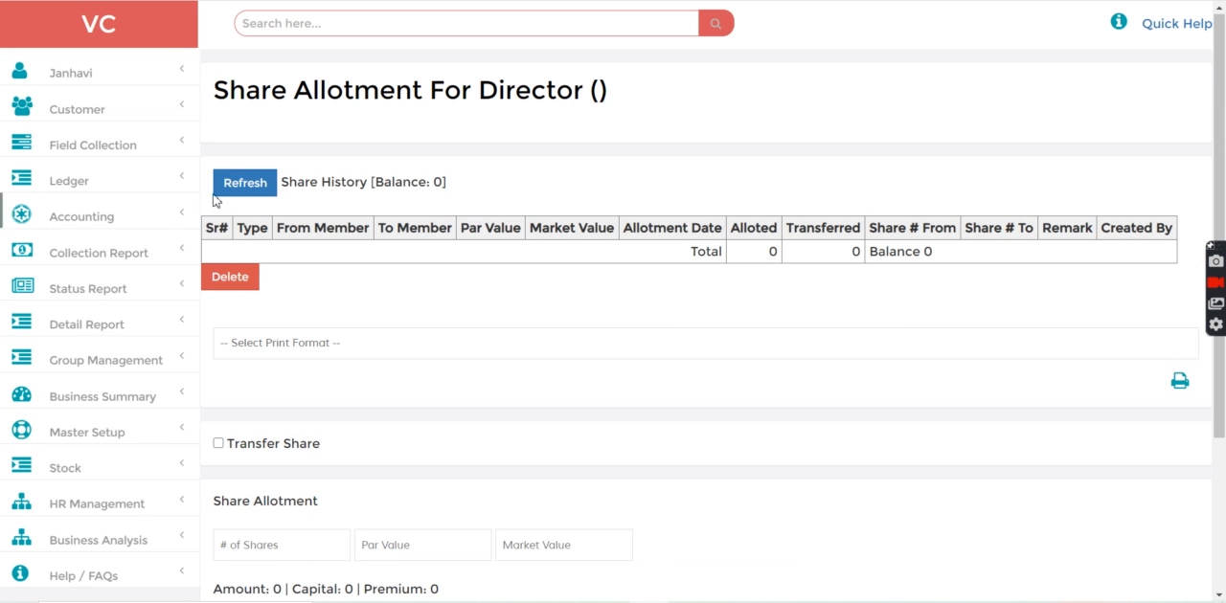
pyautogui.click(234, 185)
# Enter 25000 shares for the Director's allotment with a par value of 10 and a market value of 10
pyautogui.scroll(-3, 641, 443)
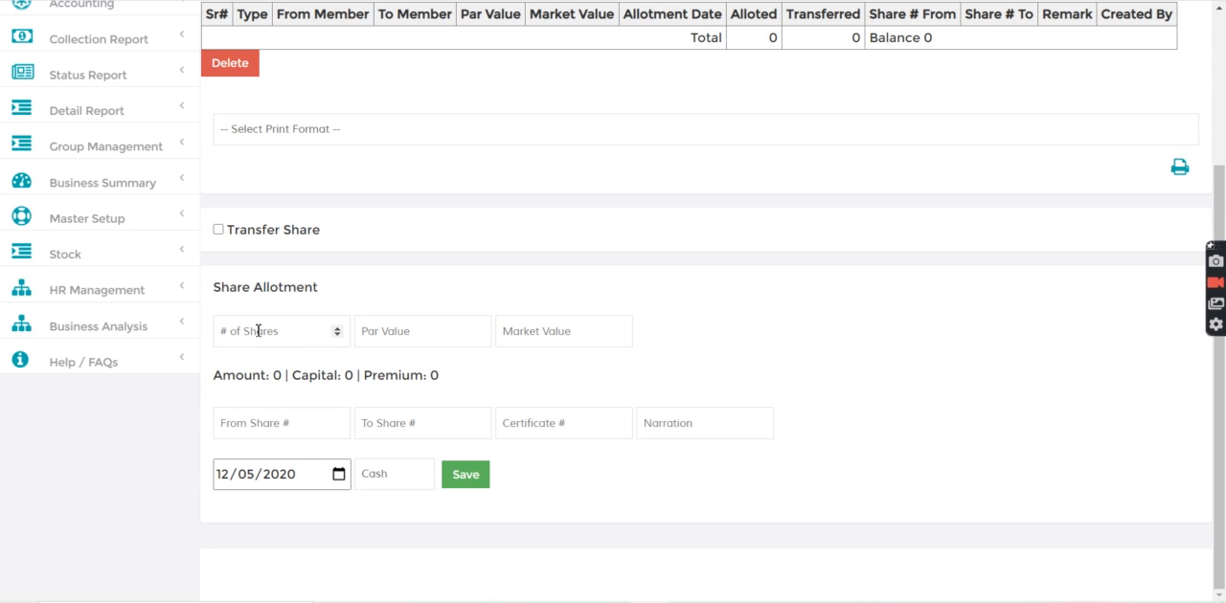
pyautogui.write('25000')
pyautogui.click(387, 331)
pyautogui.write('10')
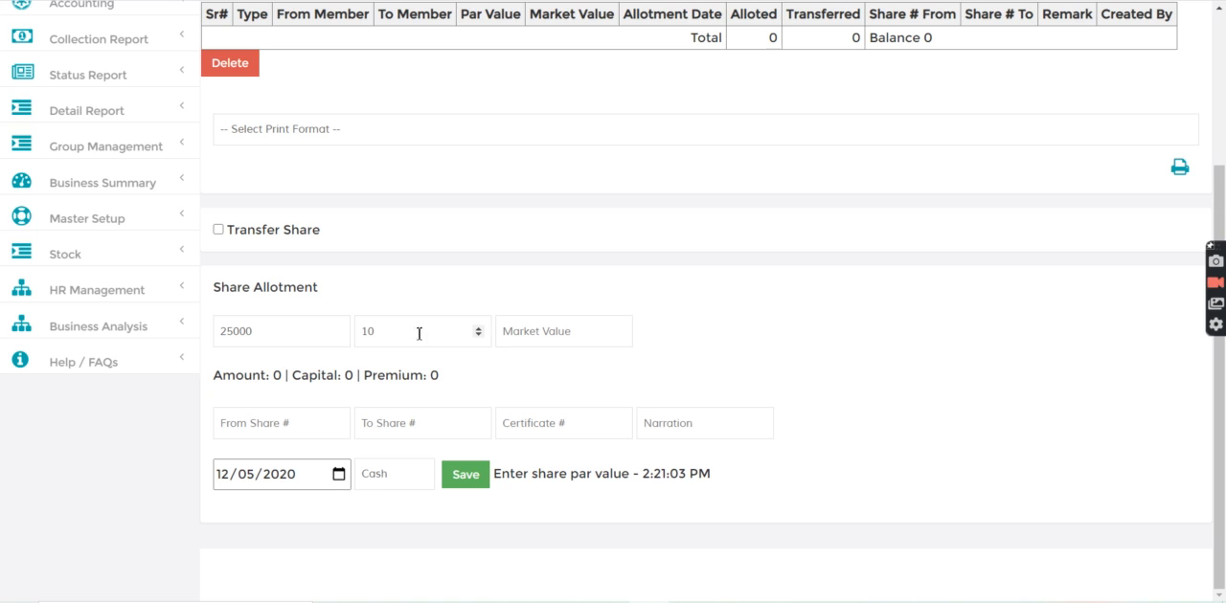
pyautogui.click(524, 328)
pyautogui.write('10')
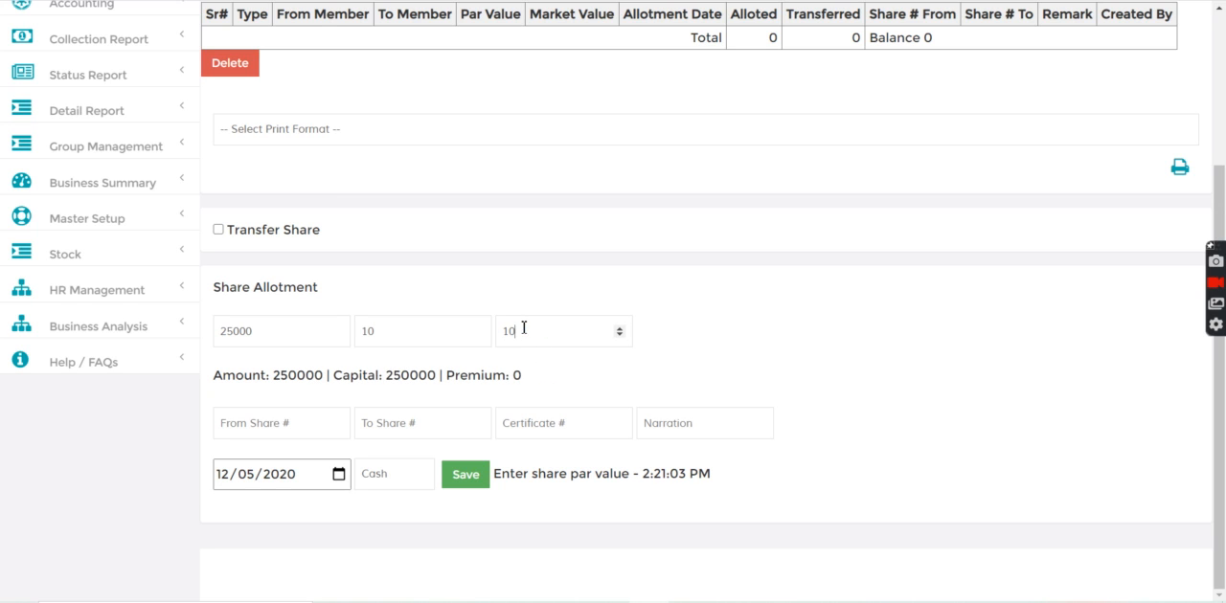
# Set the share numbers from 1 to 25000, the certificate number to SC1 and the narration to "to Partner"
pyautogui.click(281, 422)
pyautogui.write('1')
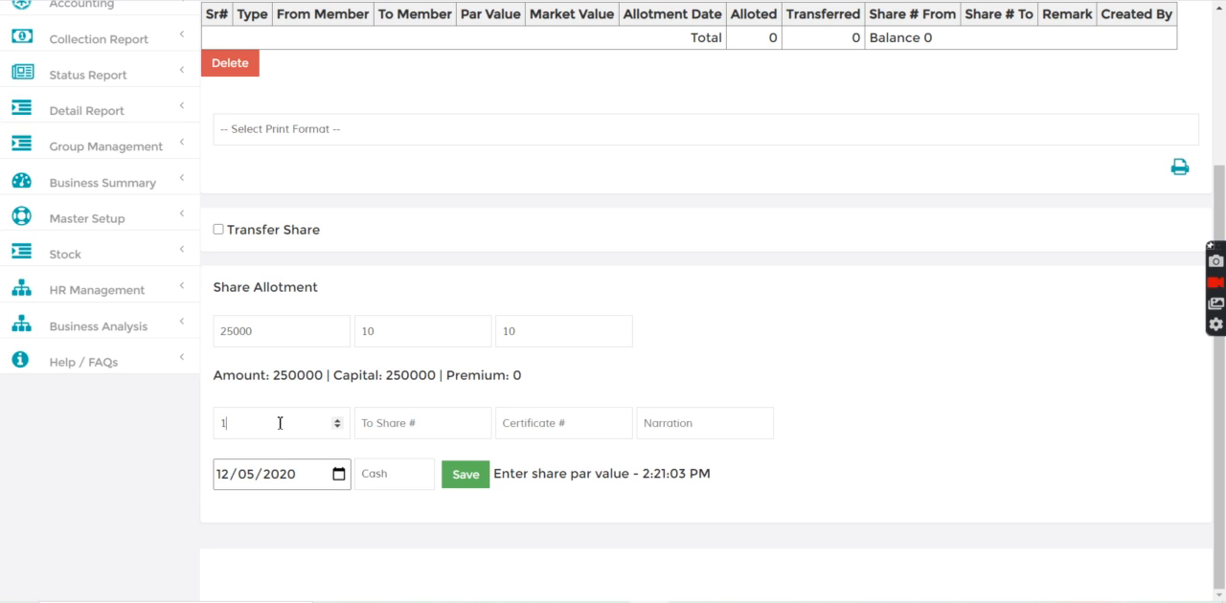
pyautogui.click(387, 424)
pyautogui.write('25000')
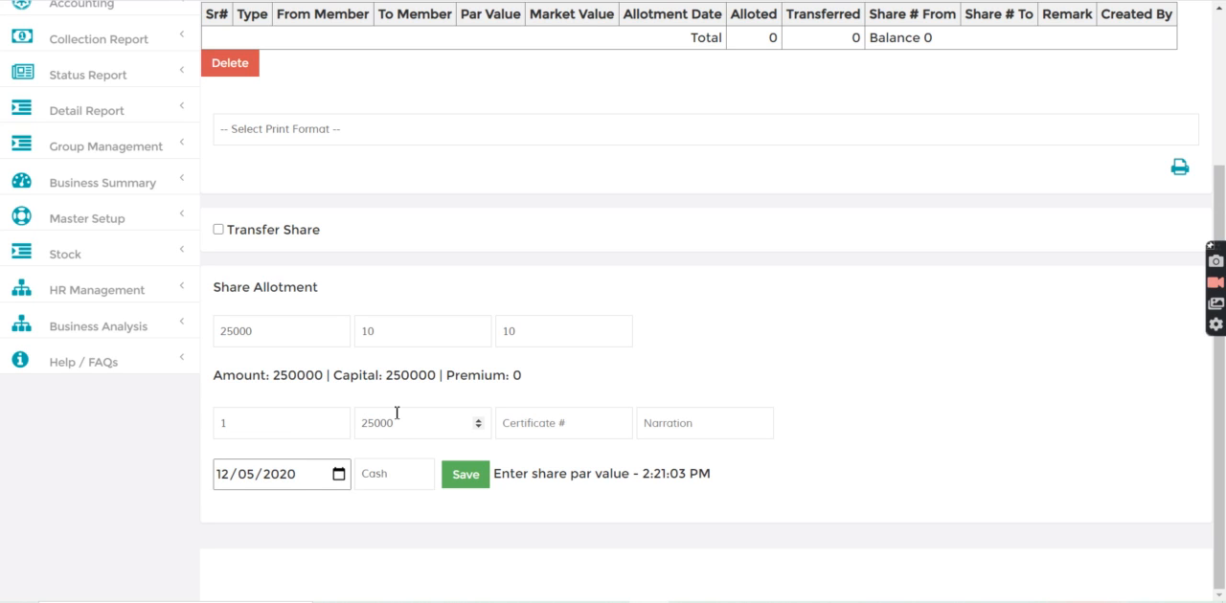
pyautogui.click(552, 423)
pyautogui.write('SC1')
pyautogui.click(662, 432)
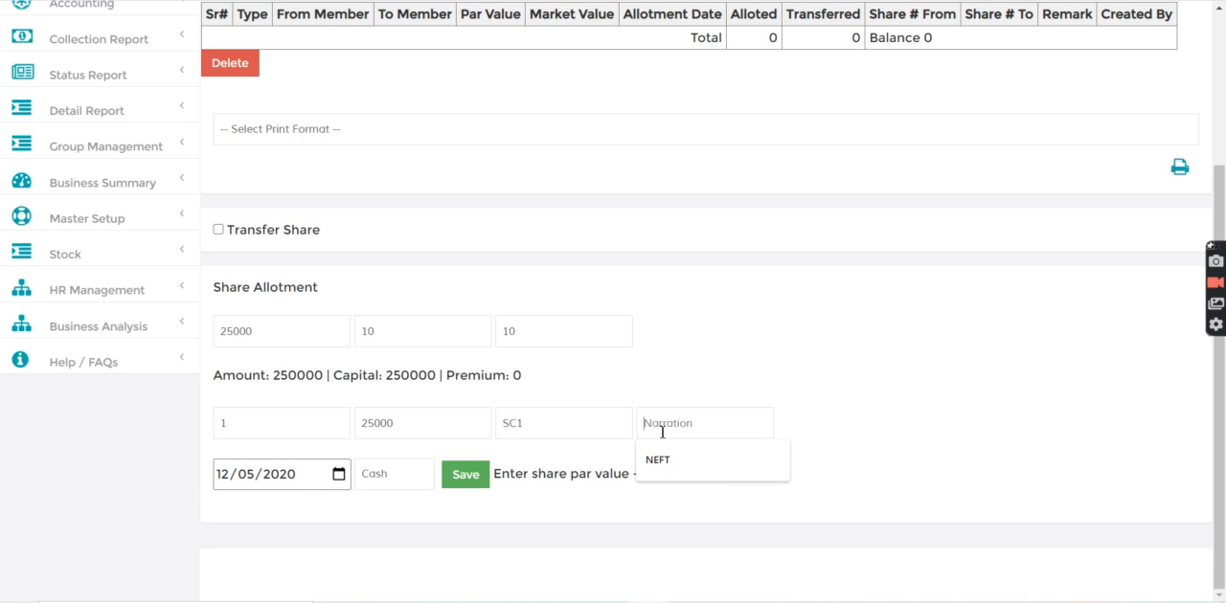
pyautogui.write('to Partner')
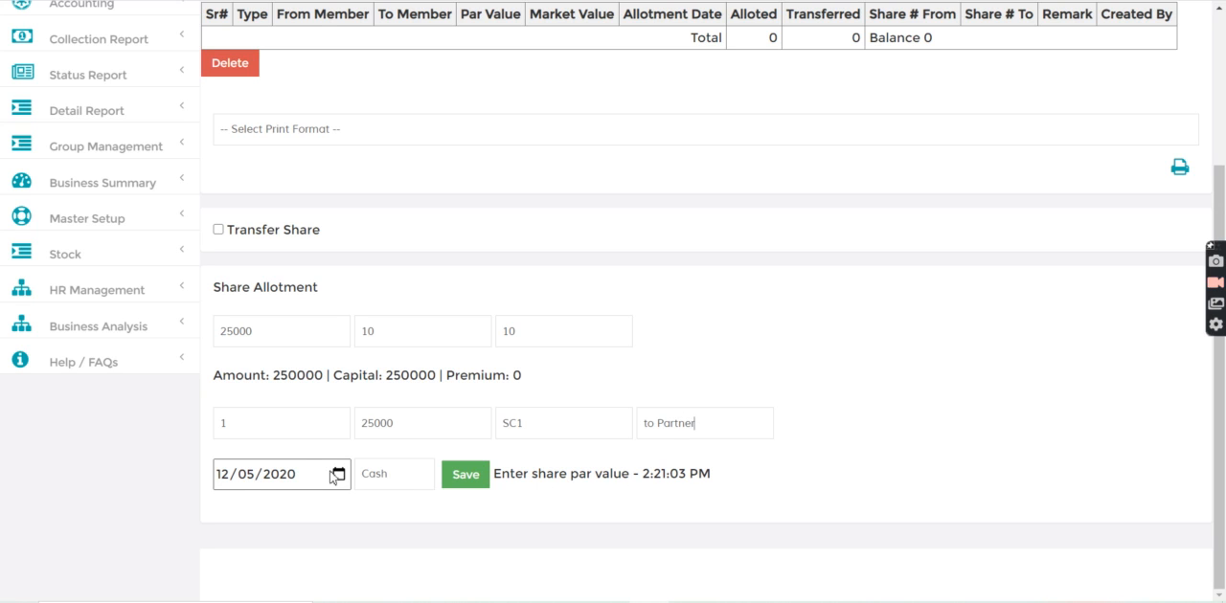
# Choose Cash as the payment account and save the Director's share allotment
pyautogui.click(385, 479)
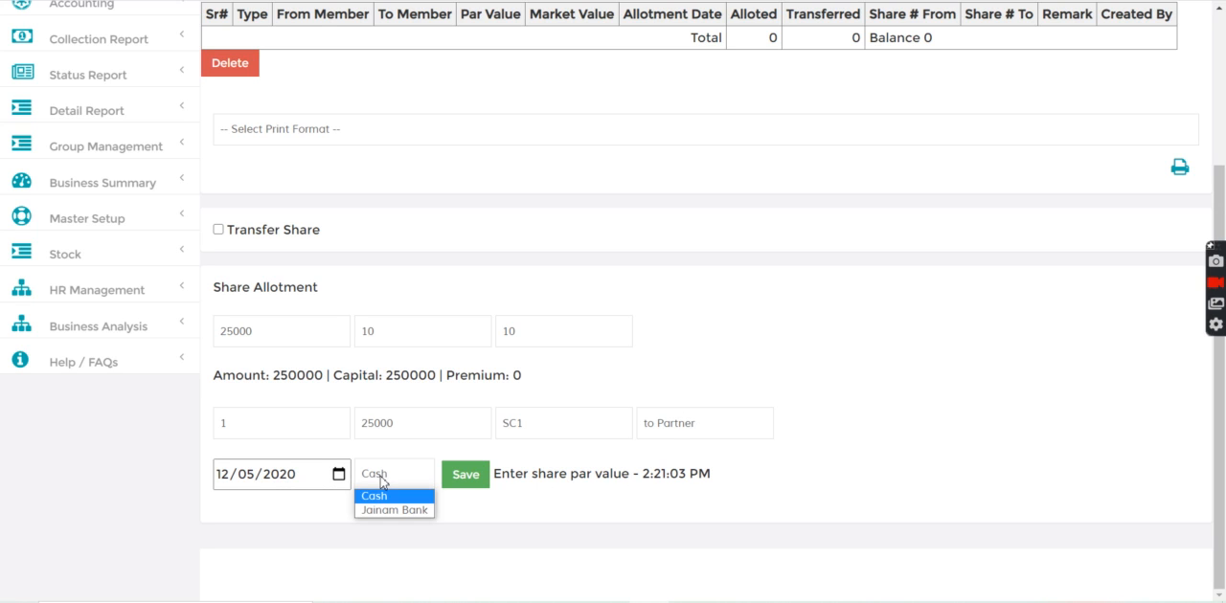
pyautogui.click(386, 493)
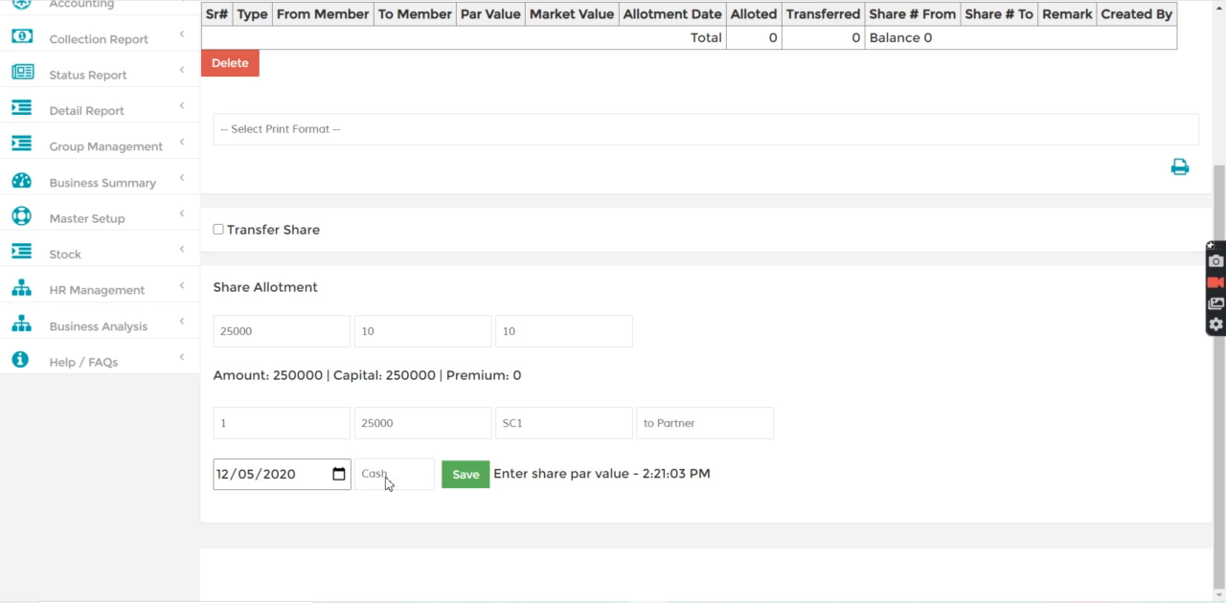
pyautogui.click(465, 477)
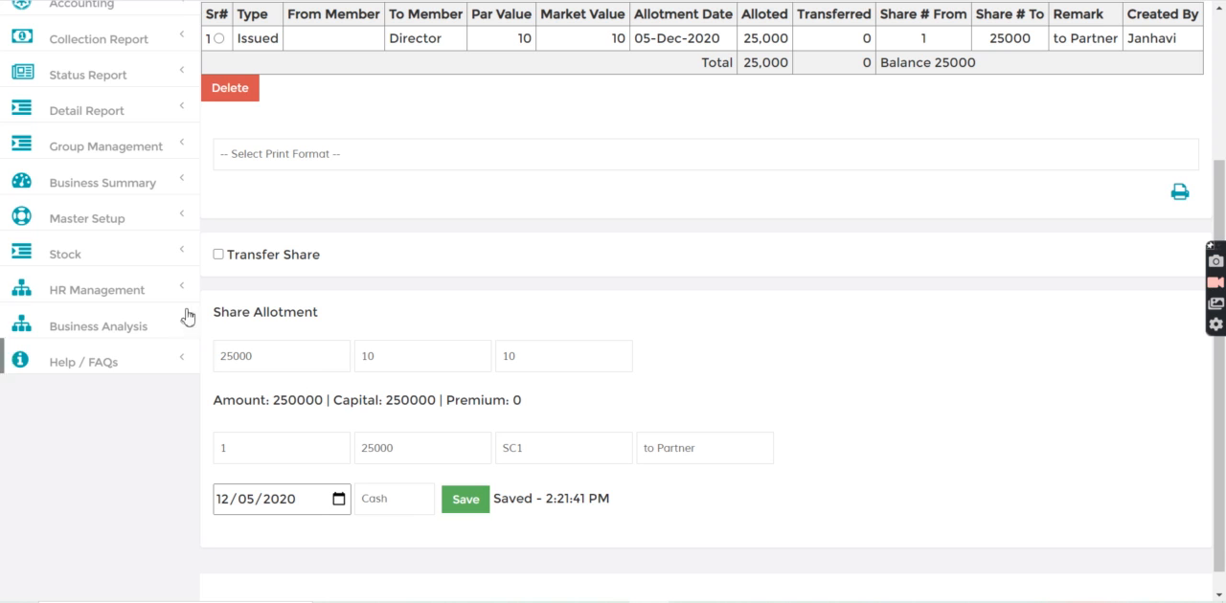
# Review the Director's share history, and check the cash figure on the business summary dashboard
pyautogui.doubleClick(223, 357)
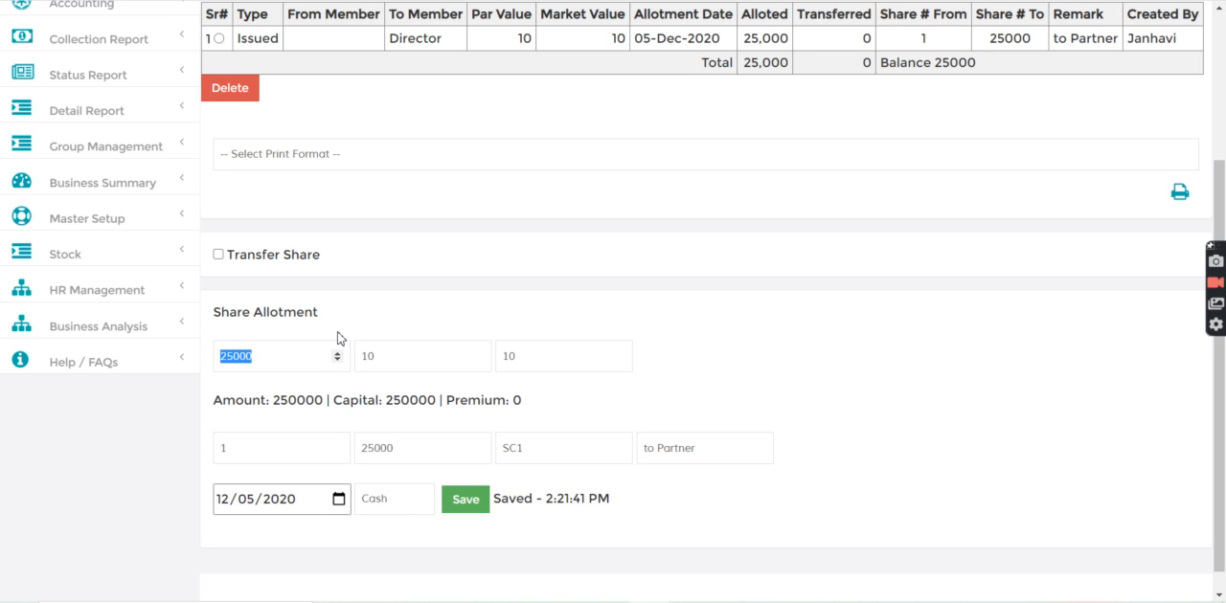
pyautogui.click(1225, 84)
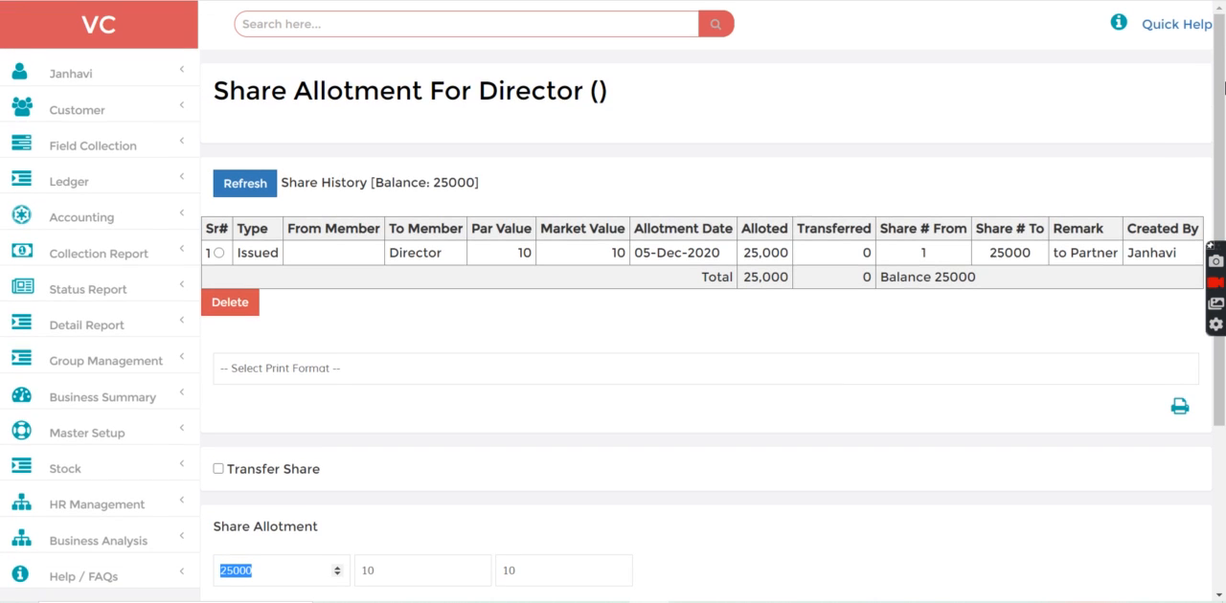
pyautogui.click(143, 395)
pyautogui.click(94, 440)
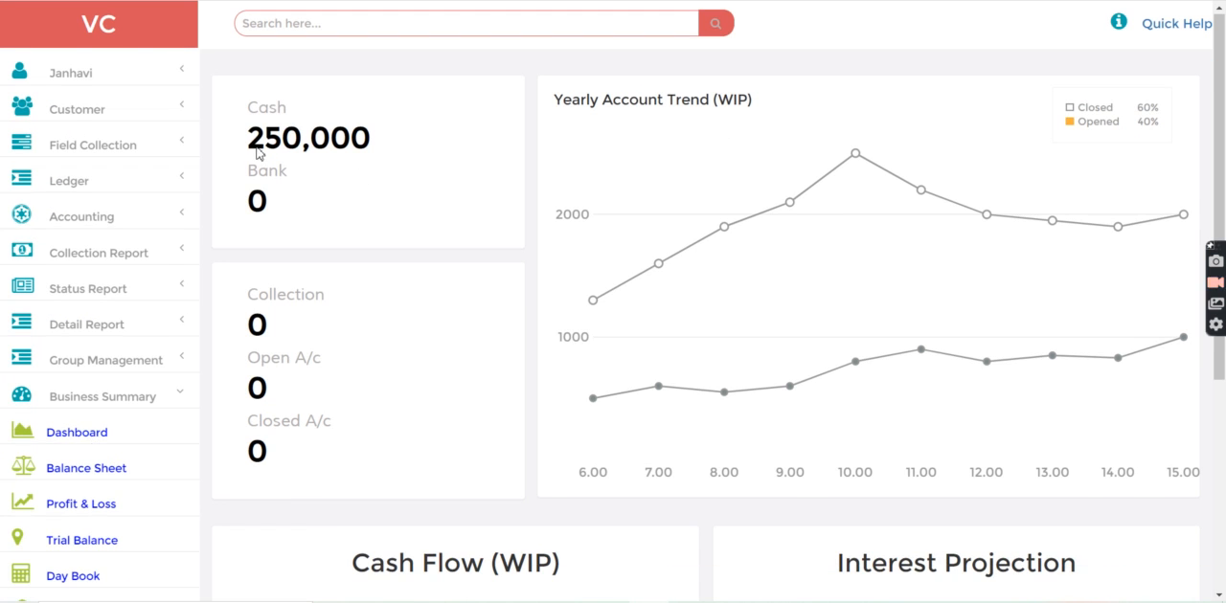
pyautogui.moveTo(251, 137); pyautogui.dragTo(411, 66)
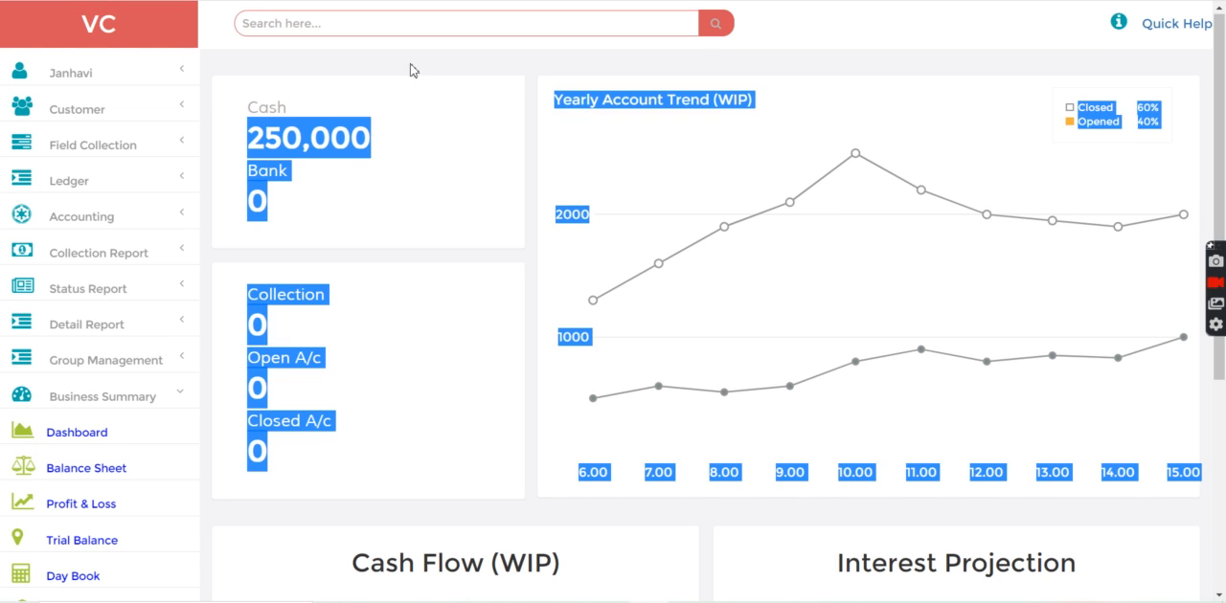
pyautogui.click(351, 94)
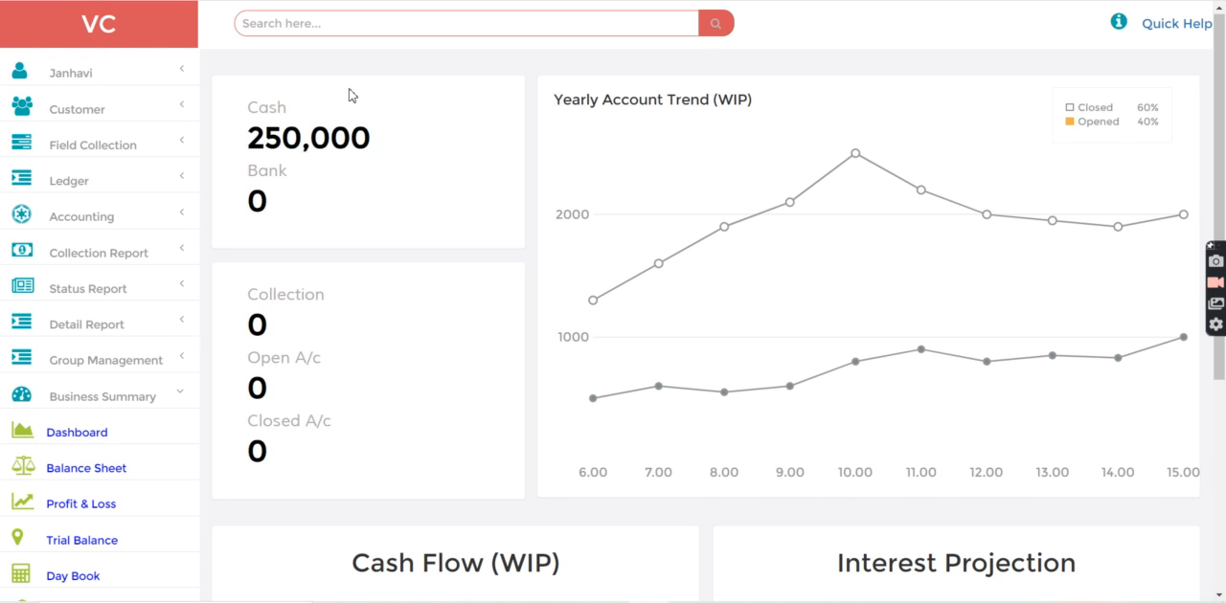
# Find the Member record by its customer code, open its share allotment form and refresh the share history
pyautogui.click(317, 24)
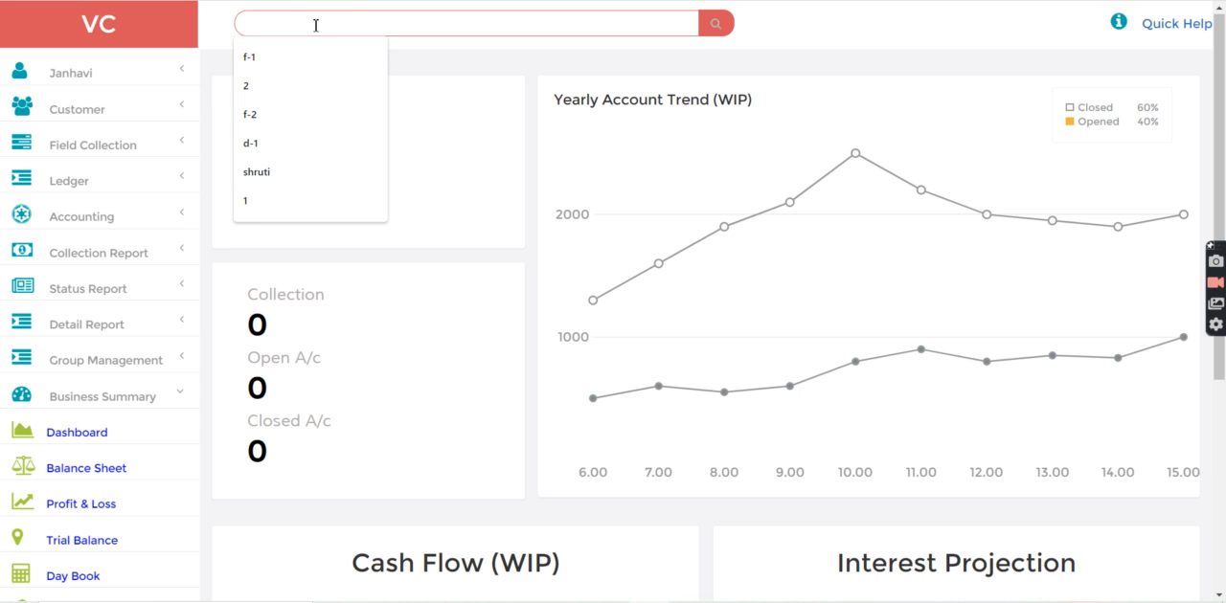
pyautogui.write('f-2')
pyautogui.press('Return')
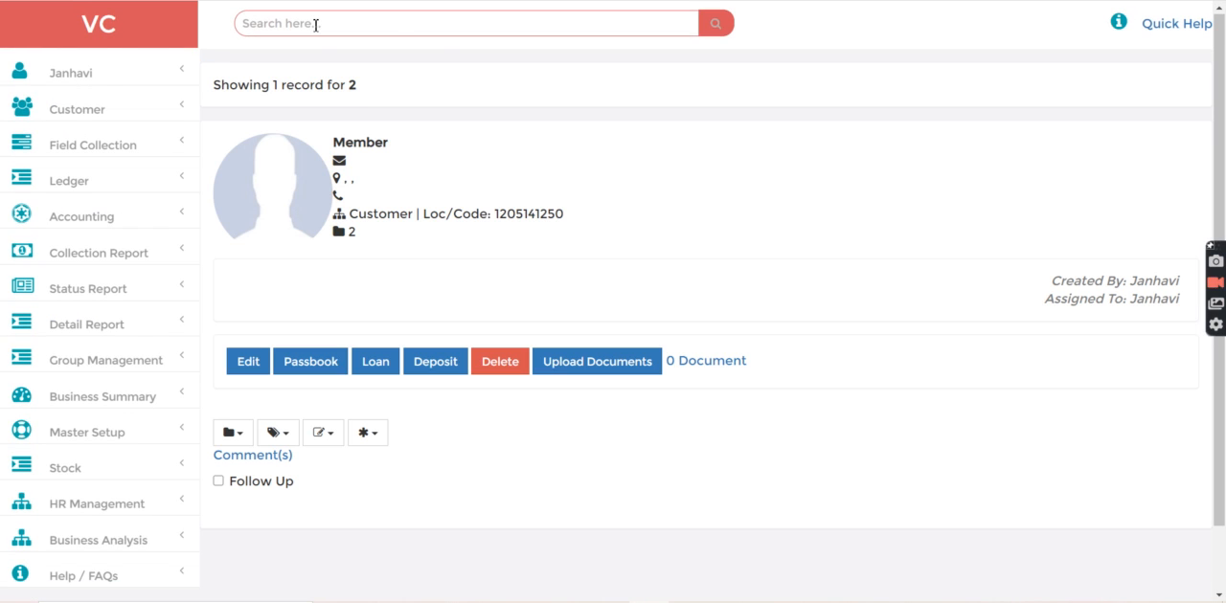
pyautogui.click(362, 436)
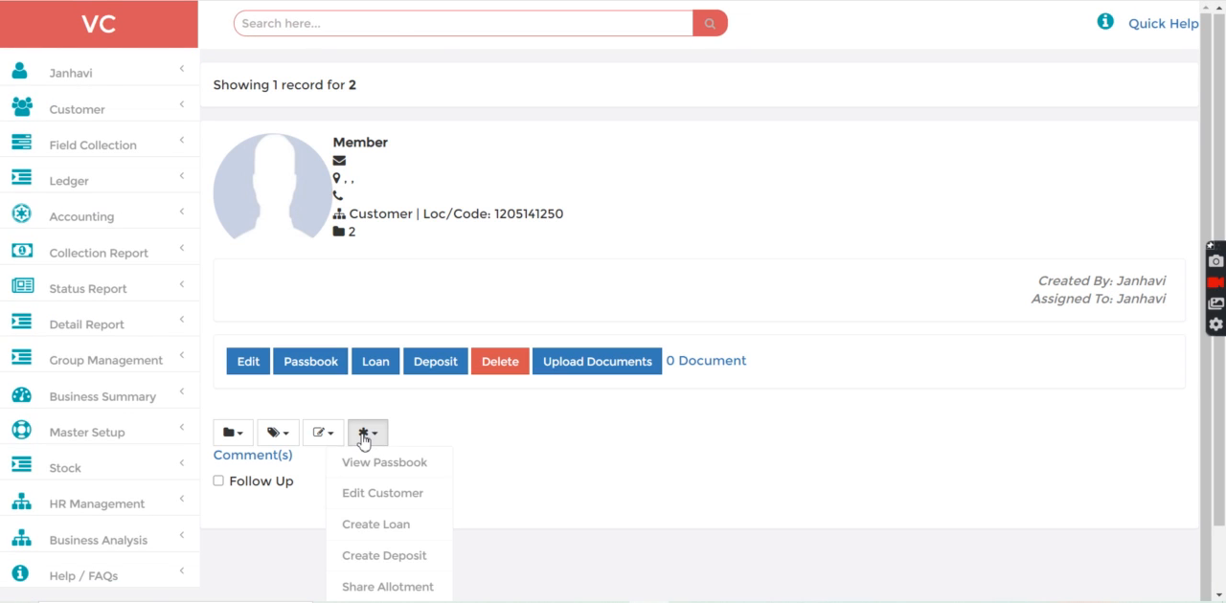
pyautogui.click(372, 585)
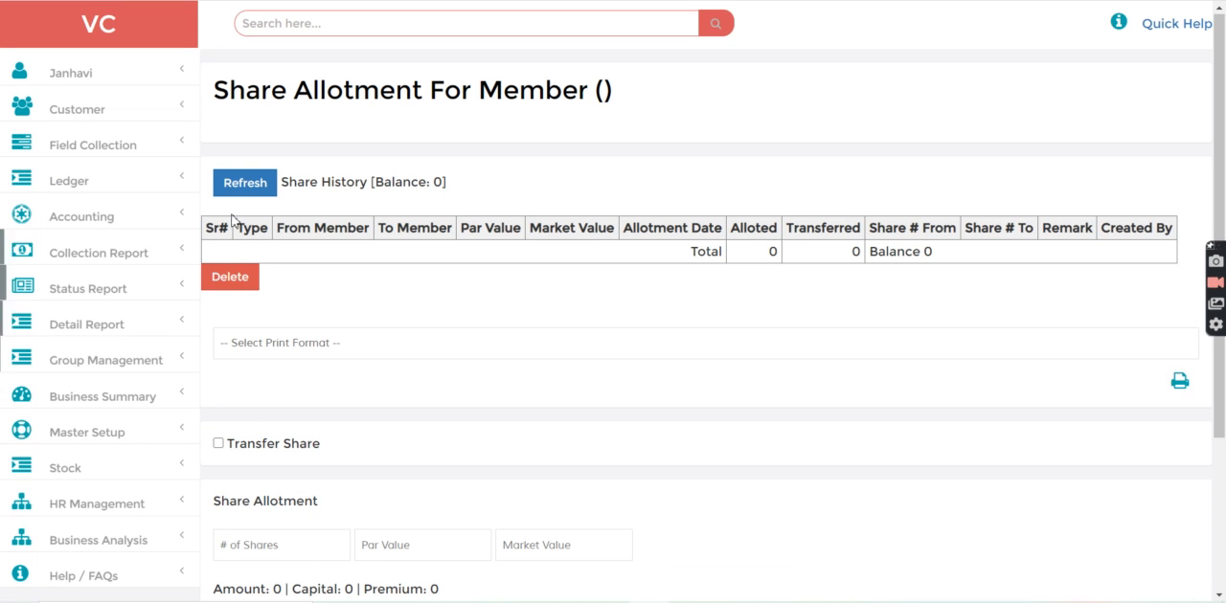
pyautogui.click(253, 186)
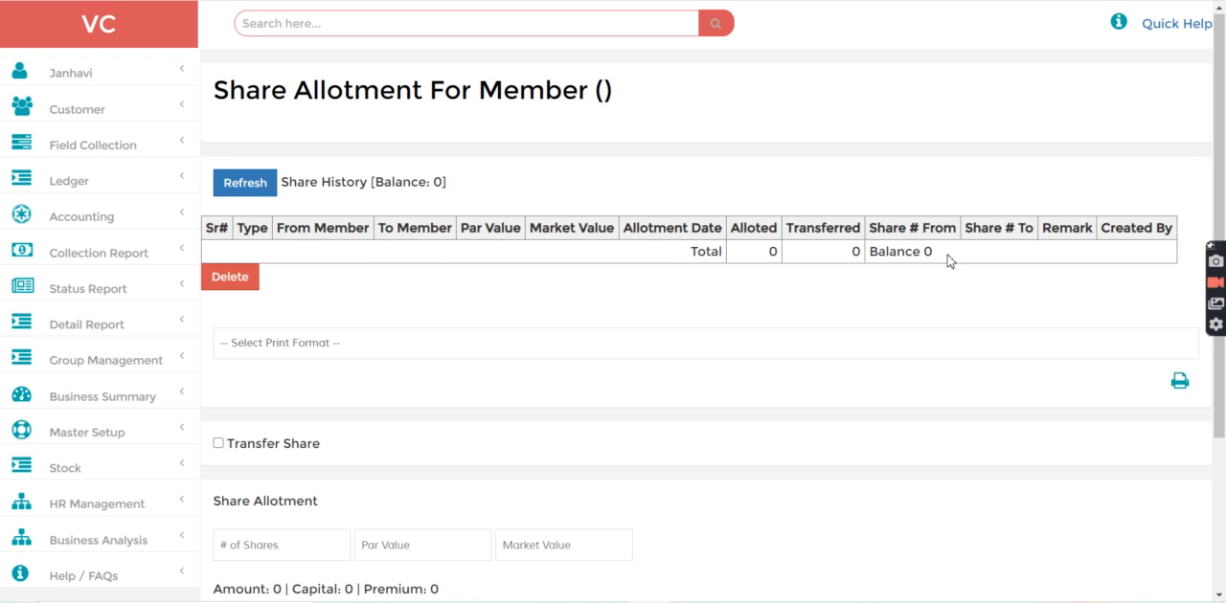
pyautogui.scroll(-2, 750, 374)
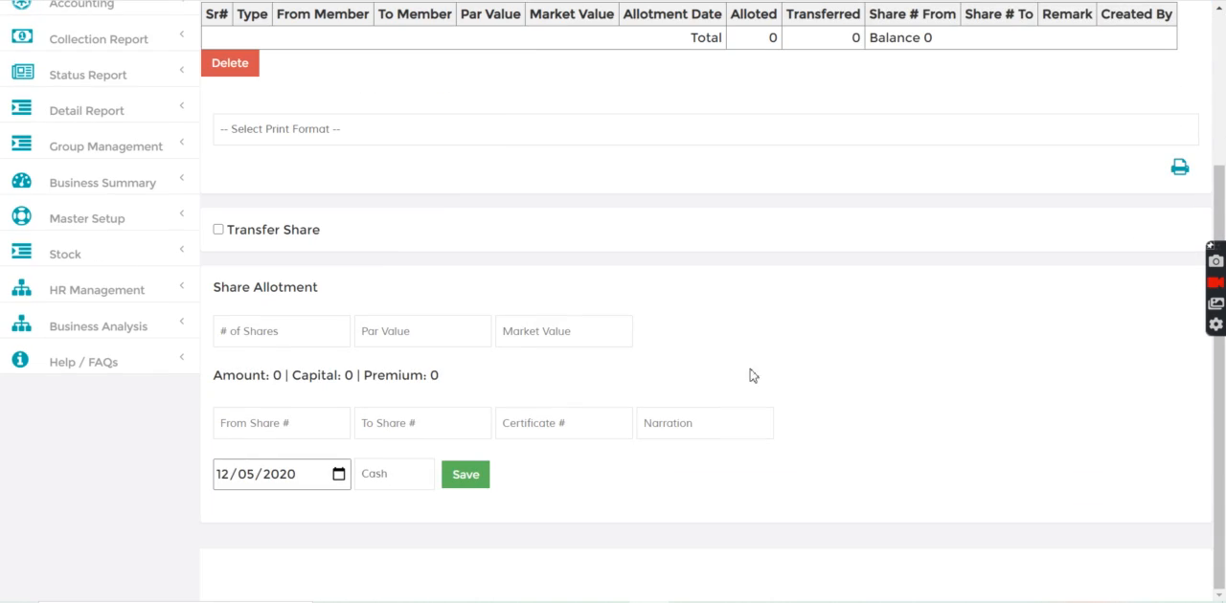
# Turn on share transfer in the Member's allotment form and check the Director's available shares by member file number
pyautogui.click(218, 230)
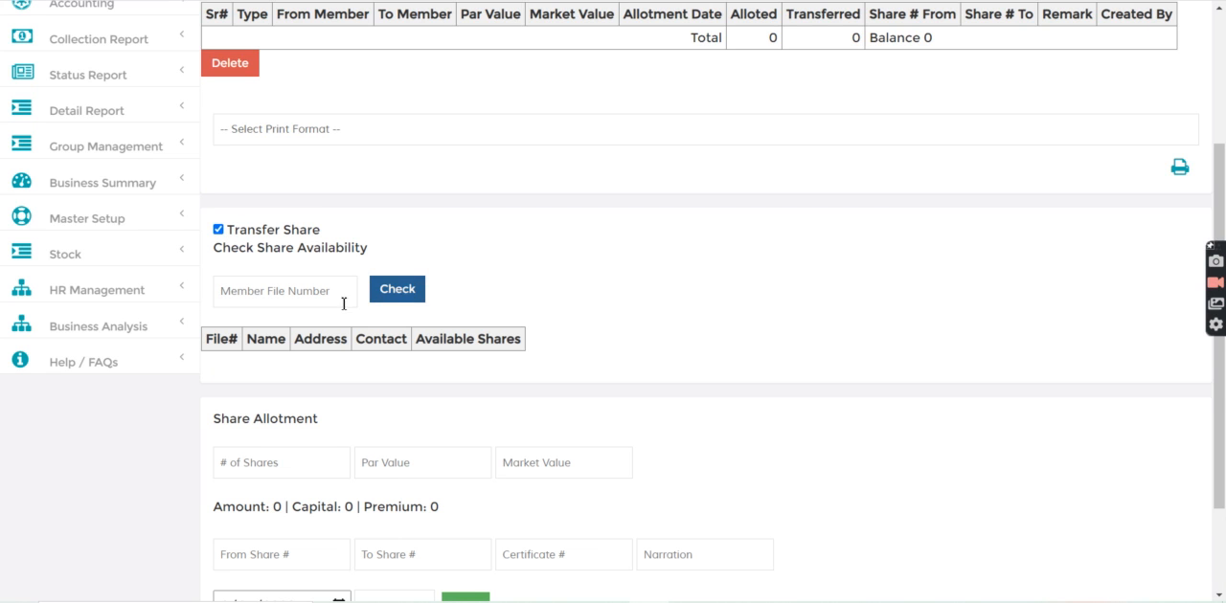
pyautogui.click(265, 289)
pyautogui.write('f-1')
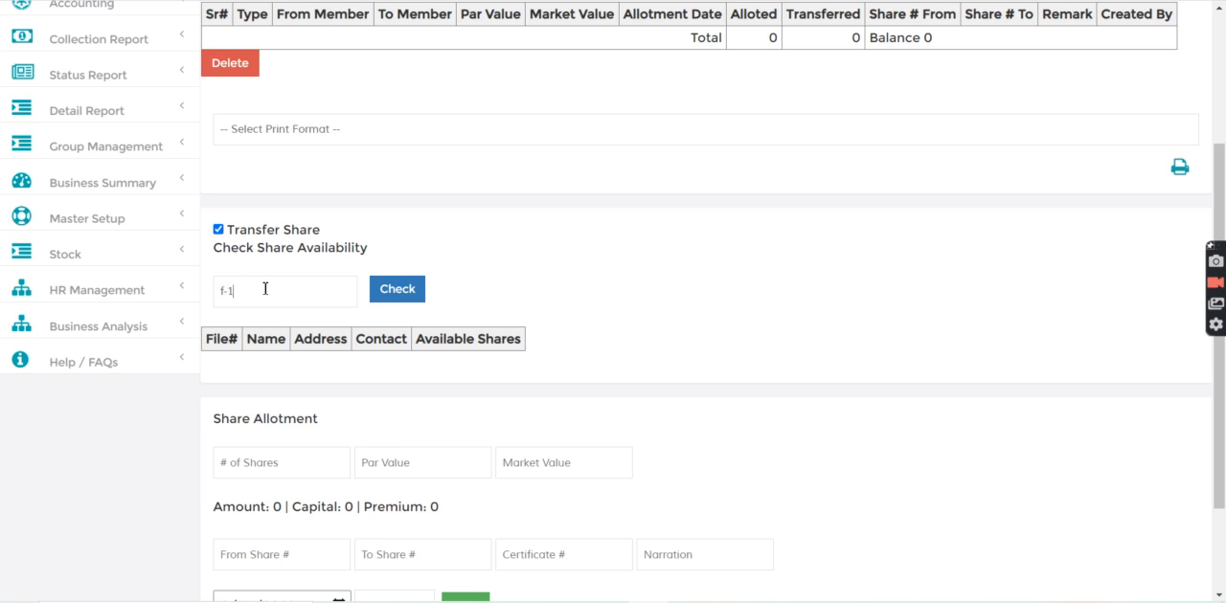
pyautogui.click(404, 293)
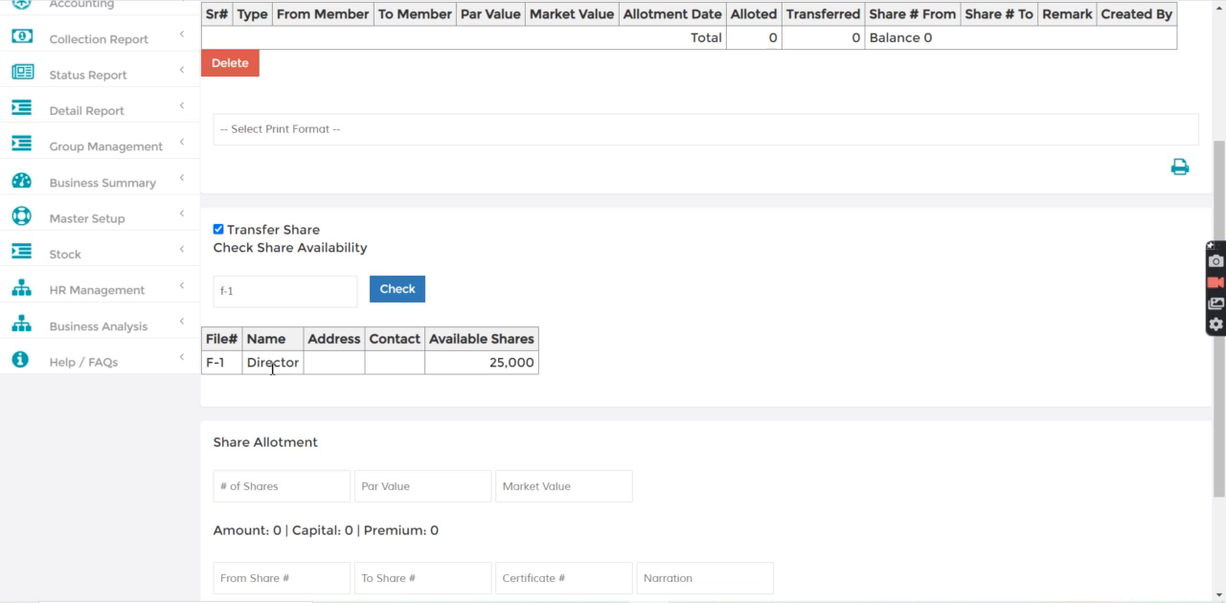
pyautogui.doubleClick(494, 362)
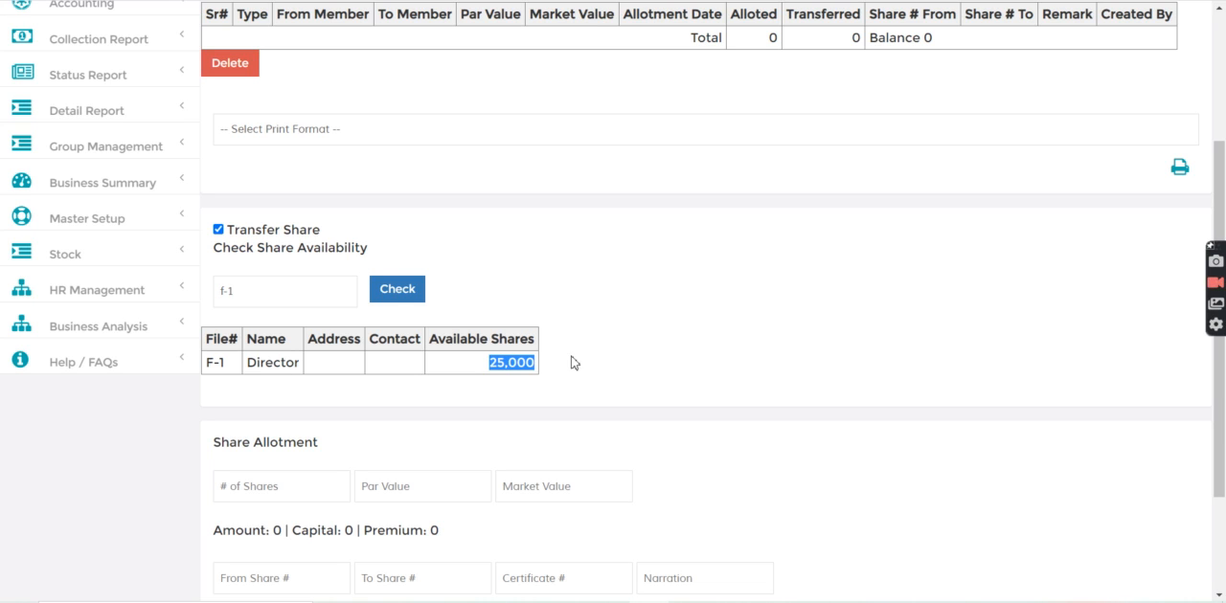
# Set the transfer to 10000 shares with a par value of 10 and a market value of 15
pyautogui.click(253, 484)
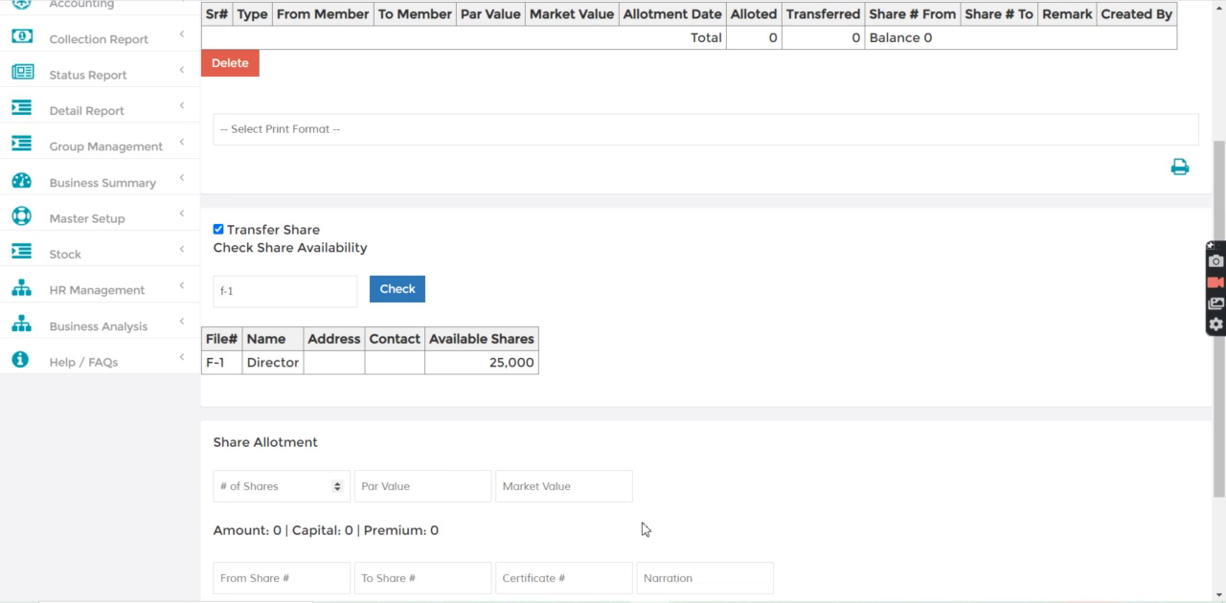
pyautogui.write('2')
pyautogui.press('BackSpace')
pyautogui.write('10000')
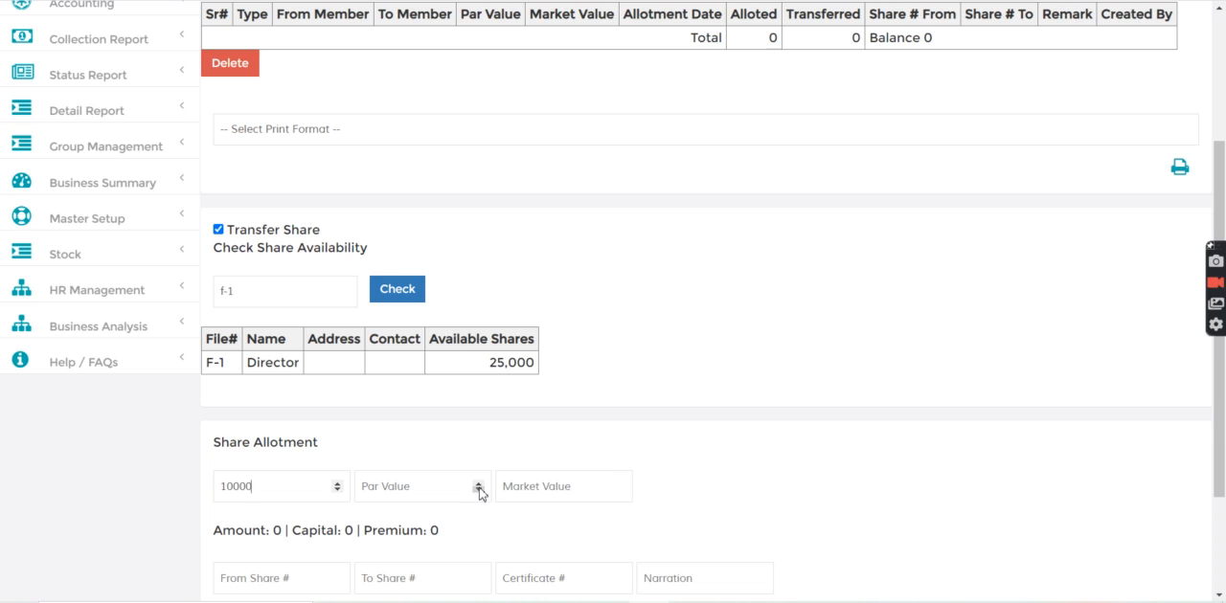
pyautogui.click(393, 490)
pyautogui.write('10')
pyautogui.click(533, 485)
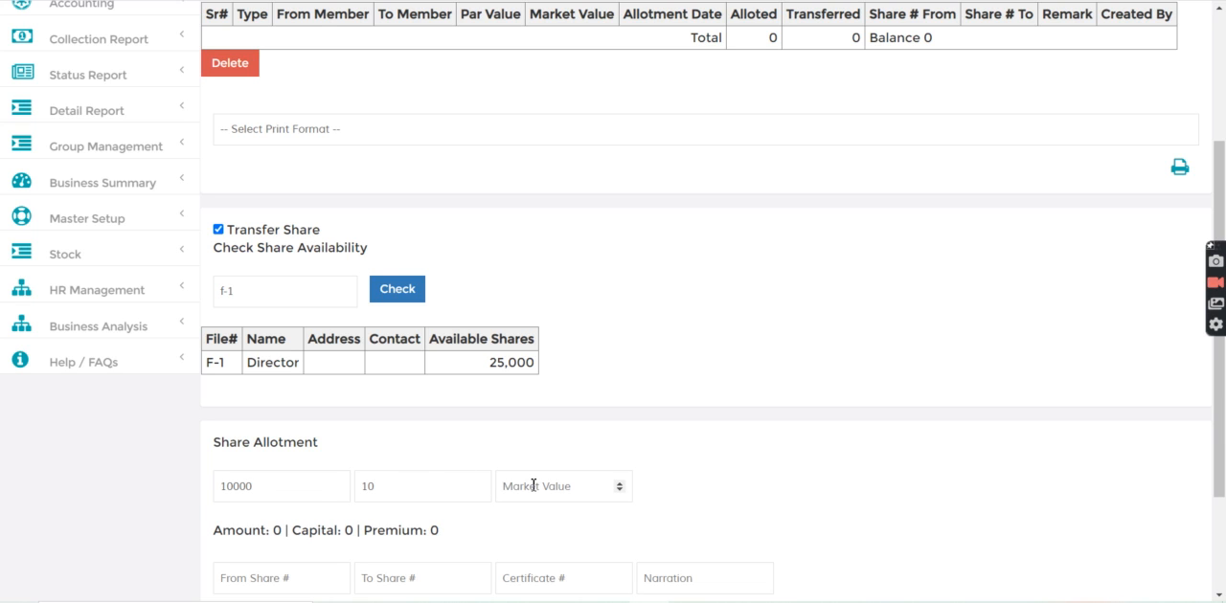
pyautogui.write('15')
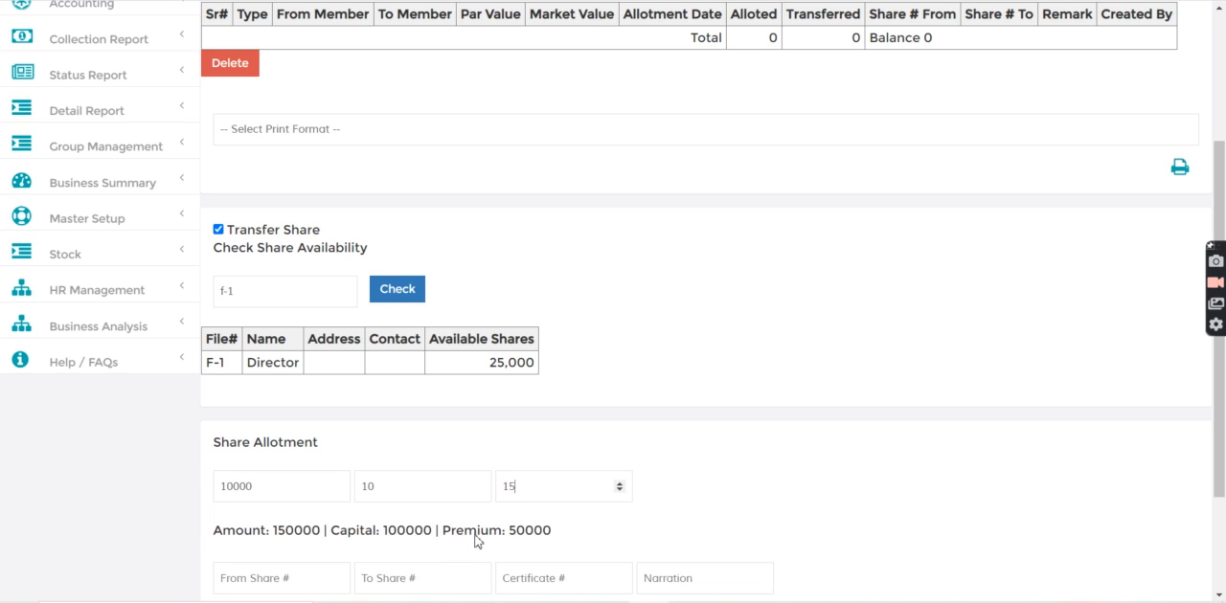
pyautogui.doubleClick(522, 530)
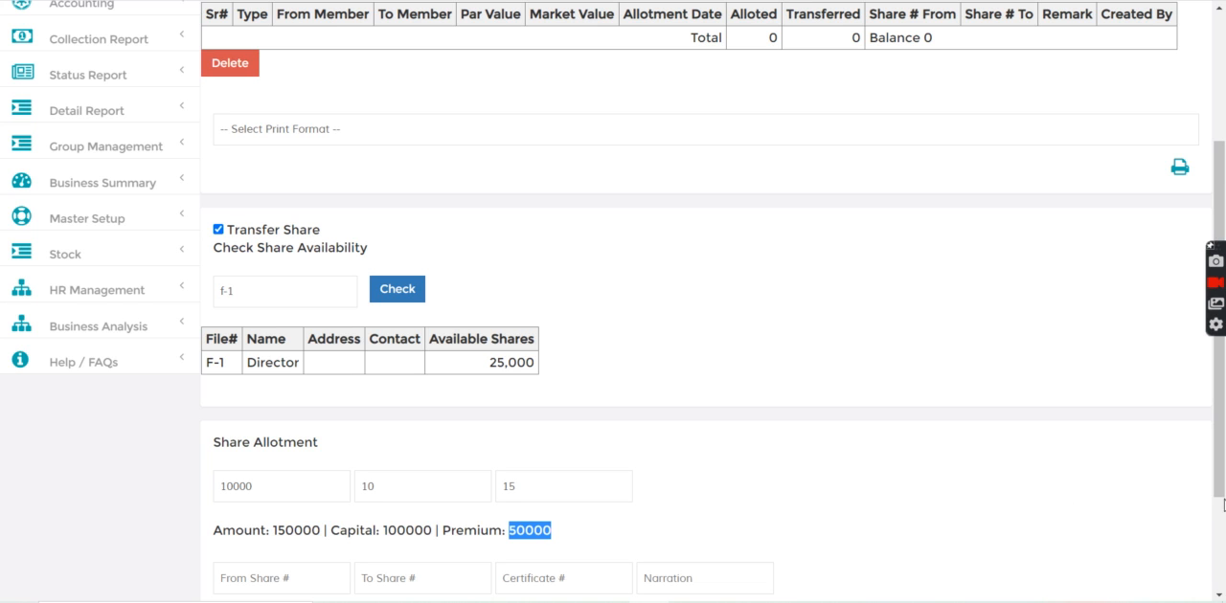
# Set both the from and to share numbers to 10000, the certificate number to SH1 and the narration to "to Member"
pyautogui.scroll(-2, 1221, 507)
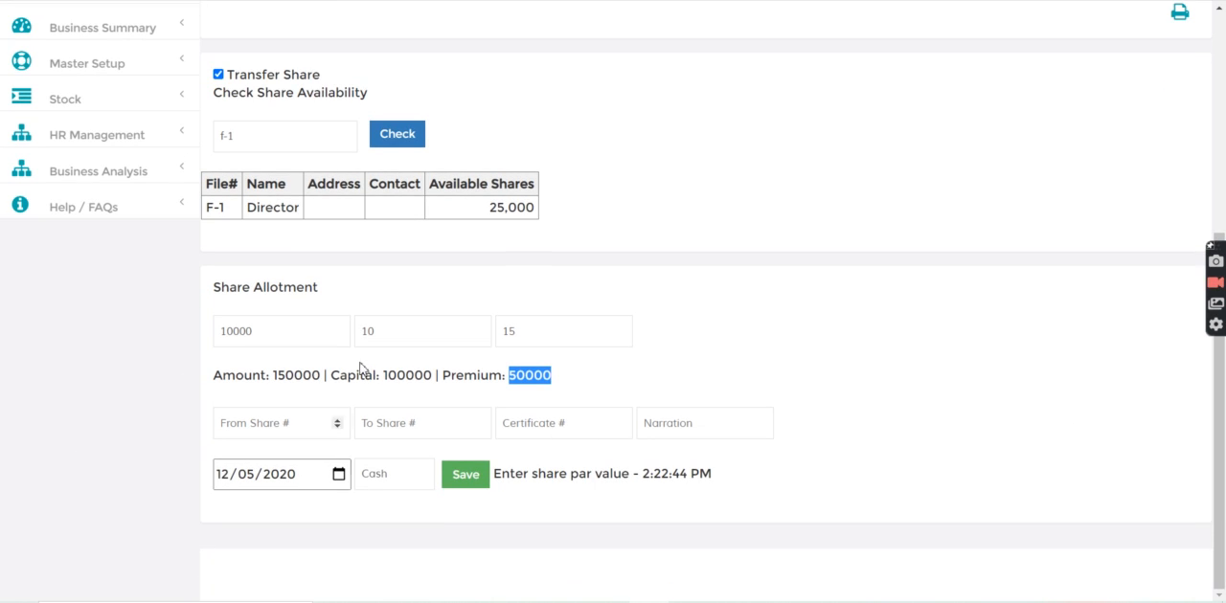
pyautogui.click(246, 426)
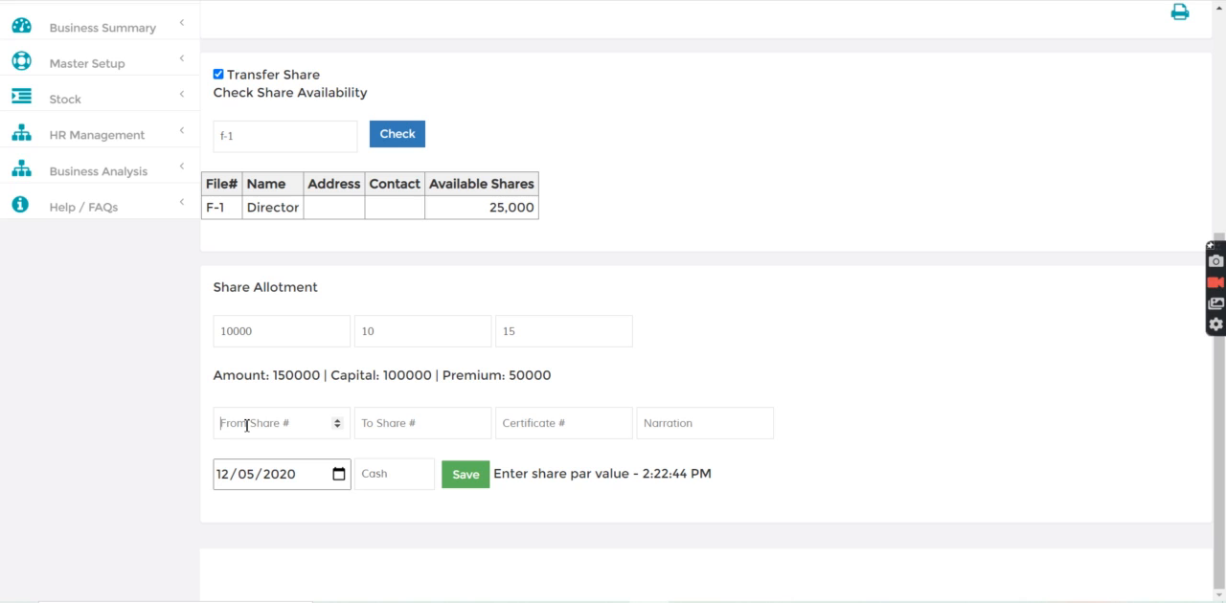
pyautogui.write('10000')
pyautogui.click(386, 425)
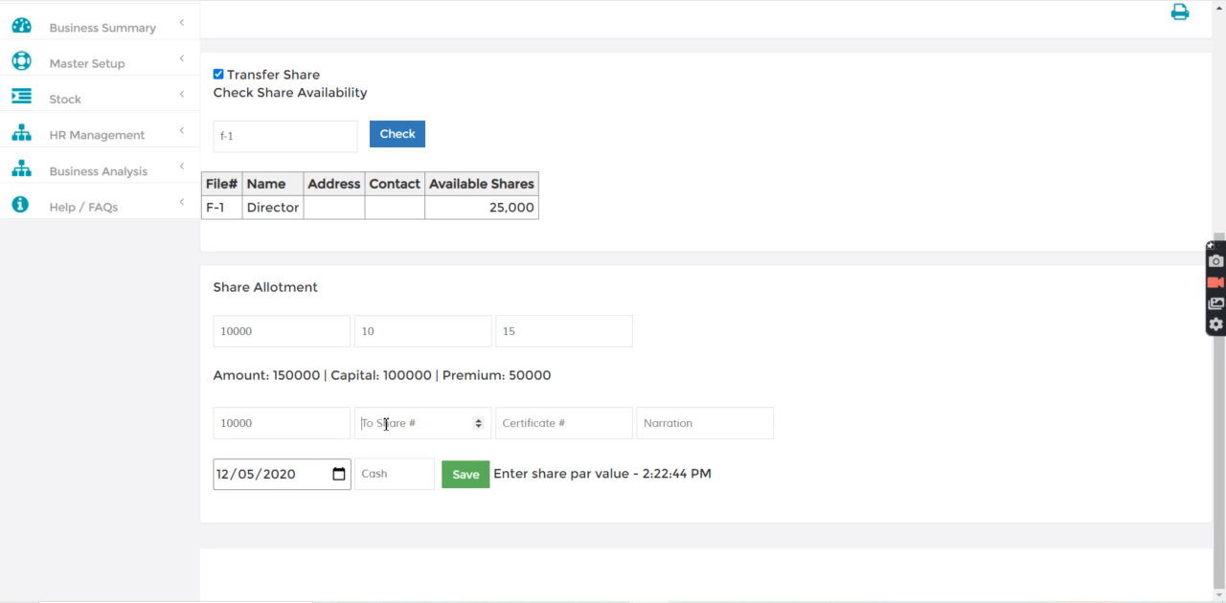
pyautogui.write('10000')
pyautogui.click(541, 417)
pyautogui.write('SH')
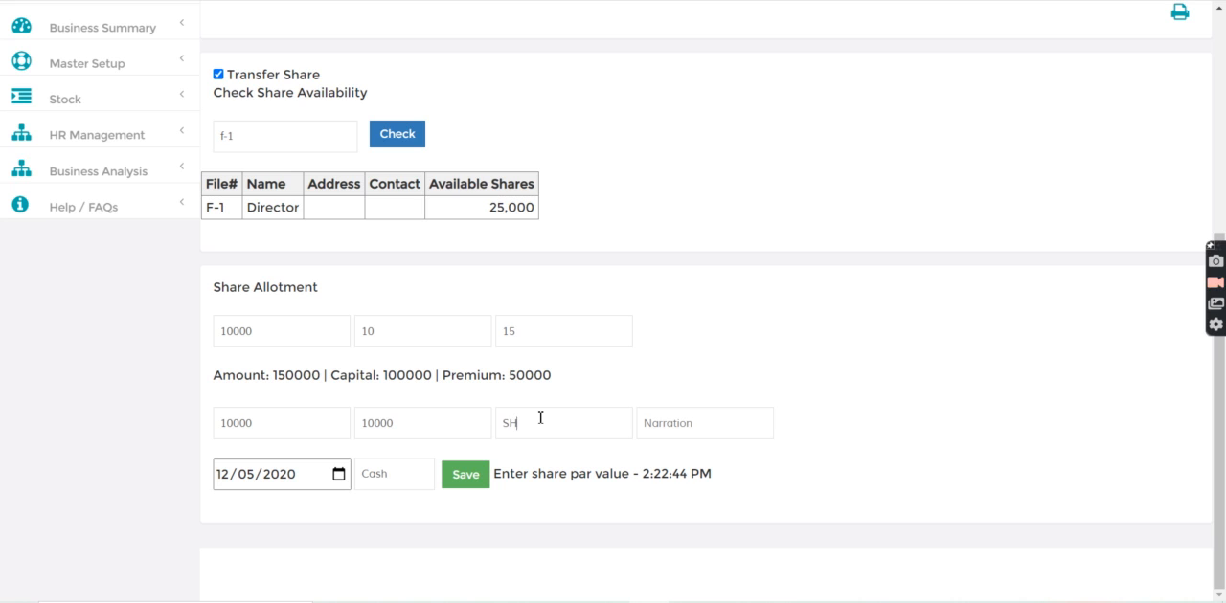
pyautogui.write('1')
pyautogui.click(710, 430)
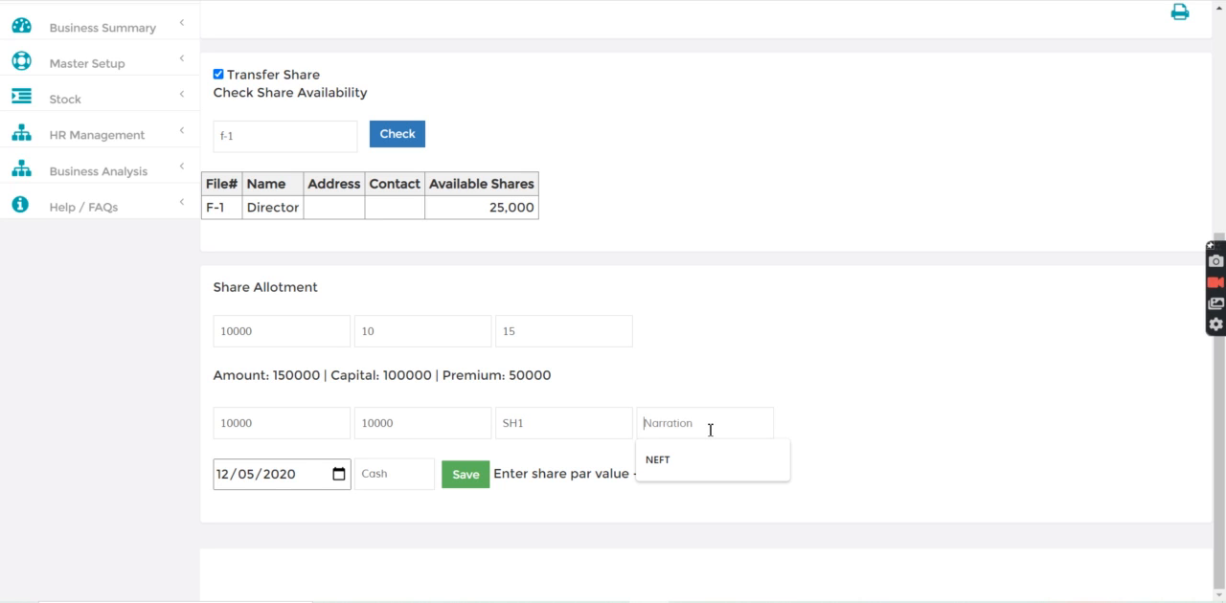
pyautogui.write('to Membe')
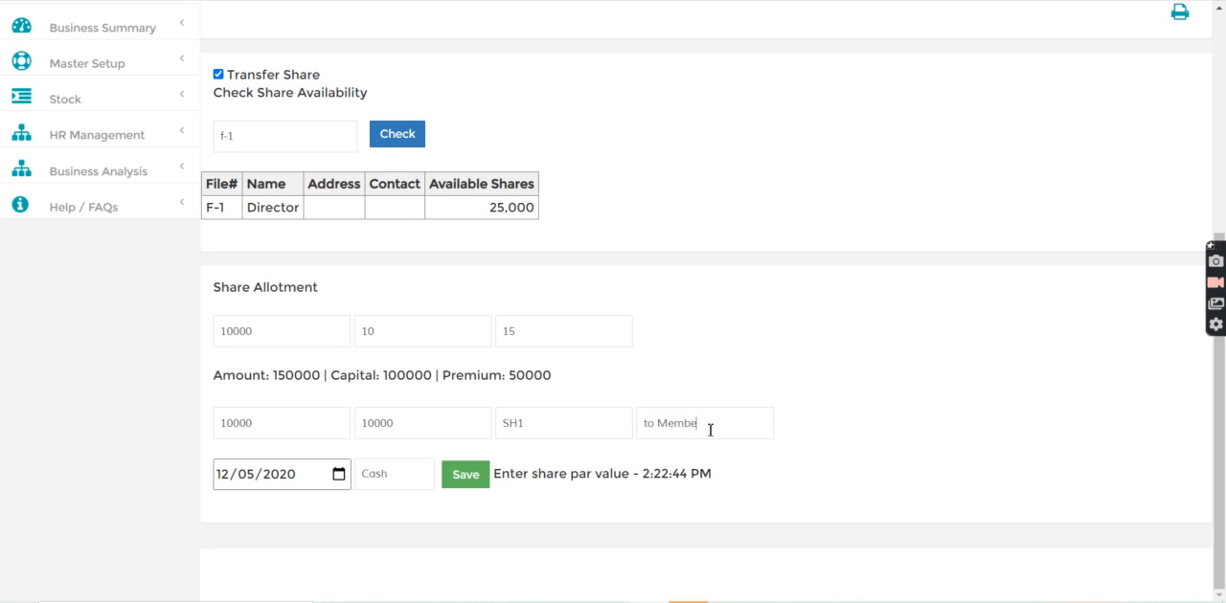
# Choose Cash as the payment account and save the share transfer from the Director to the Member
pyautogui.click(386, 478)
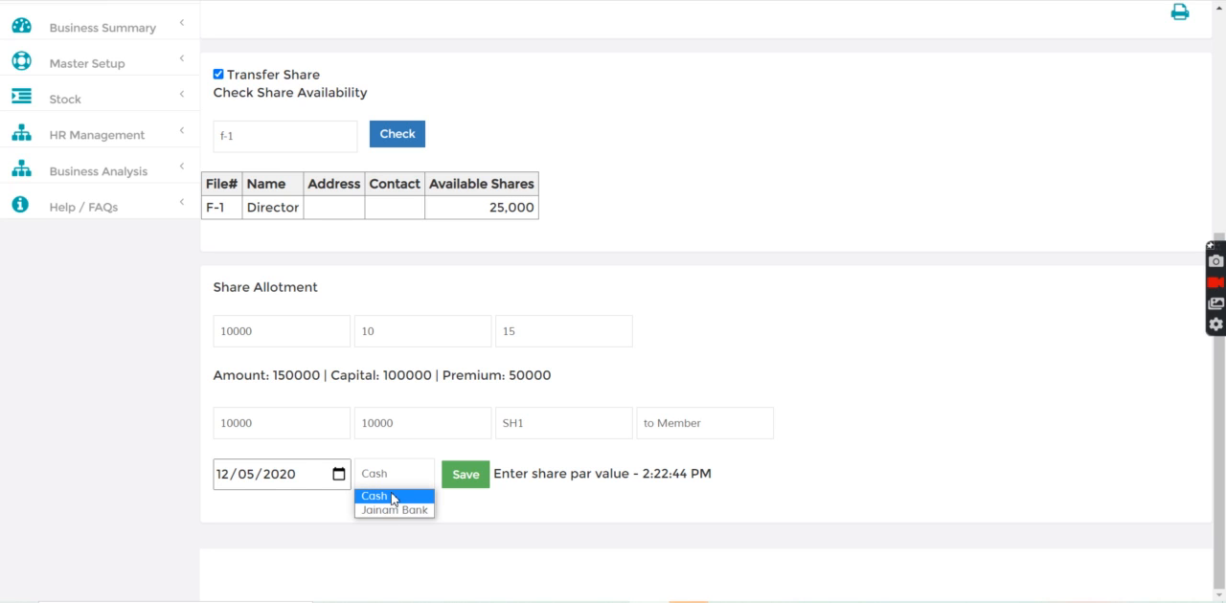
pyautogui.click(392, 500)
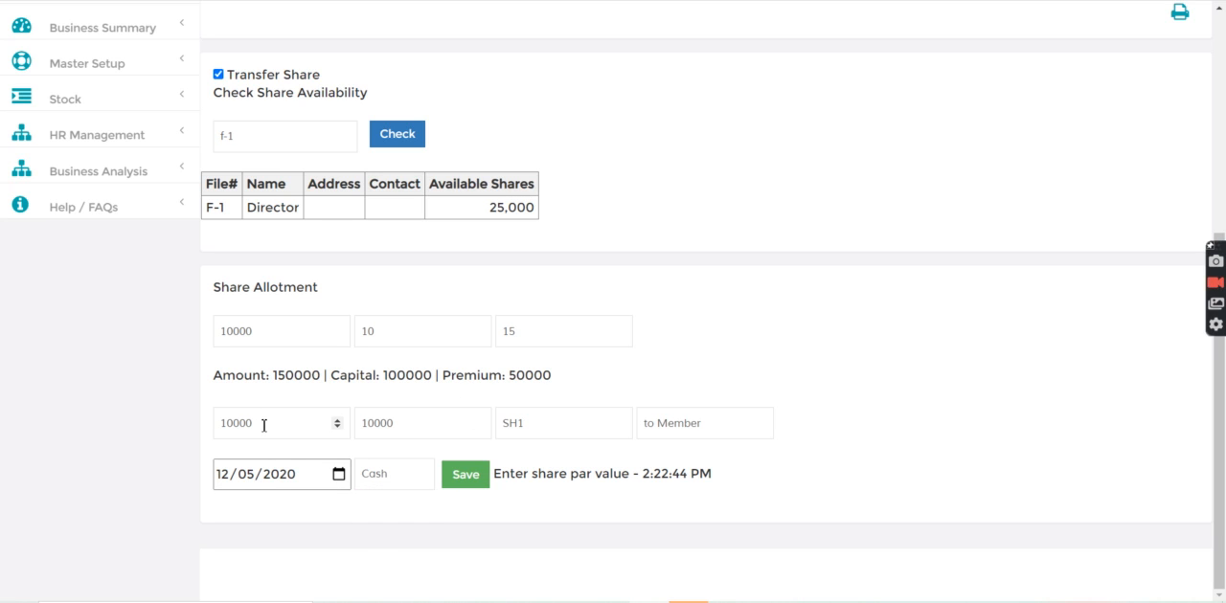
pyautogui.click(464, 476)
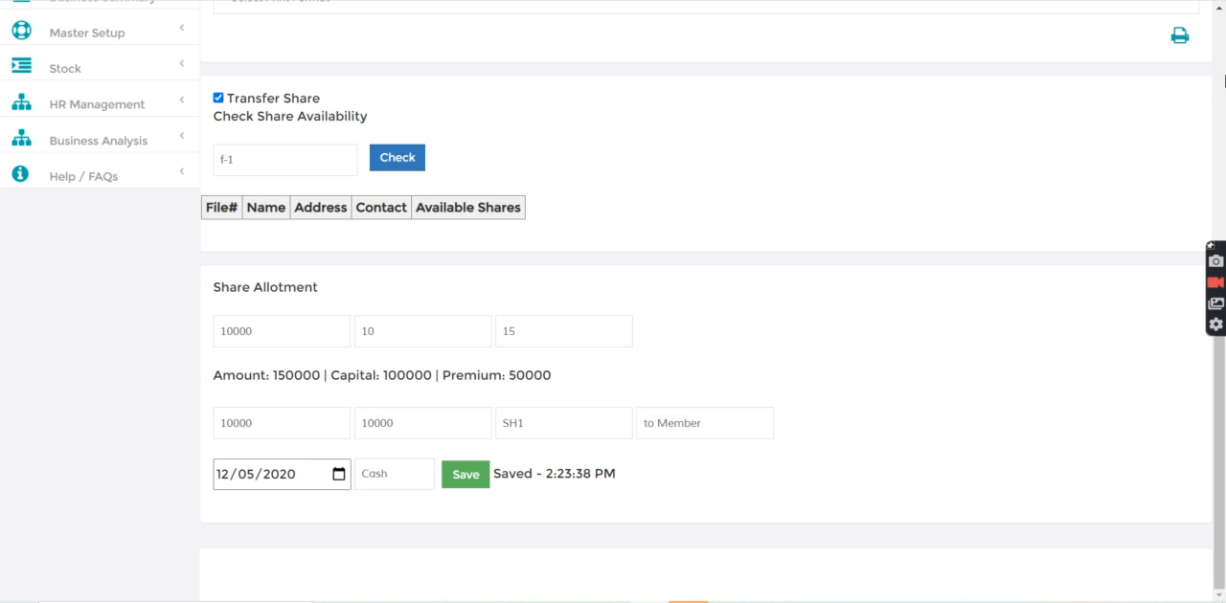
# Find the Director record by its file number, open its share allotment form and review the refreshed share history and balance
pyautogui.scroll(5, 379, 412)
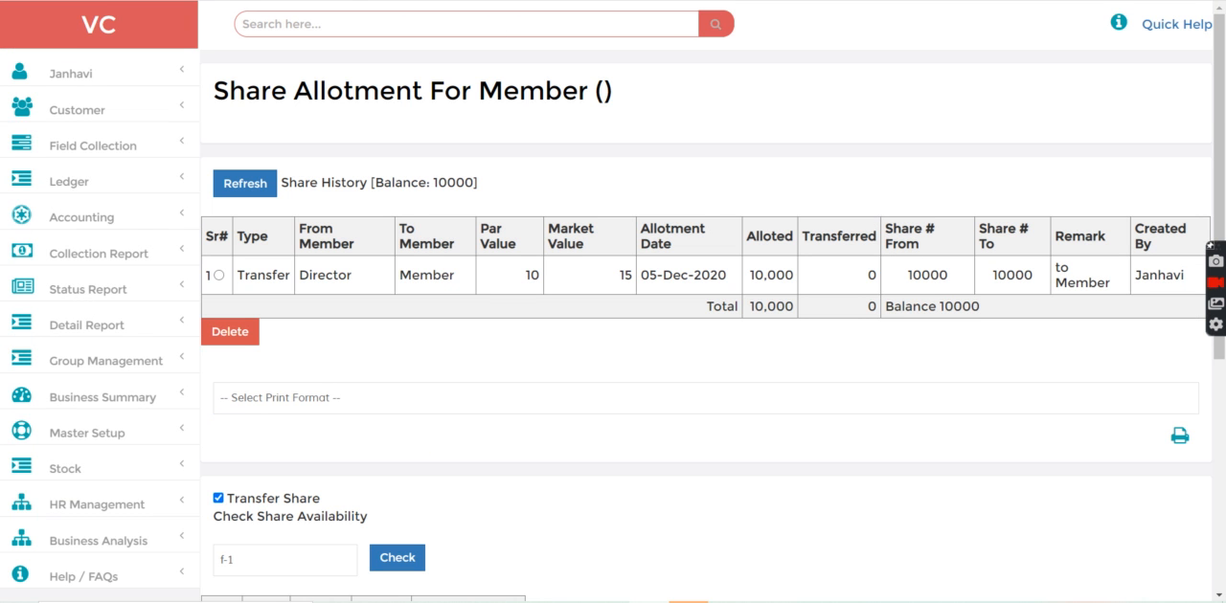
pyautogui.click(348, 19)
pyautogui.write('f')
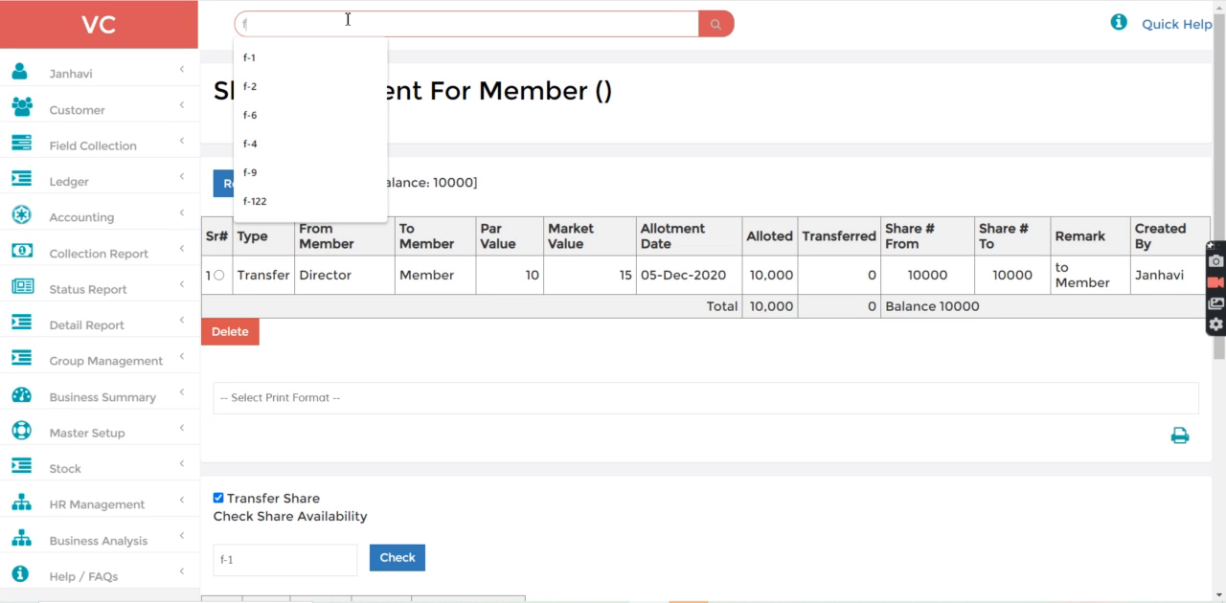
pyautogui.write('-1')
pyautogui.press('Return')
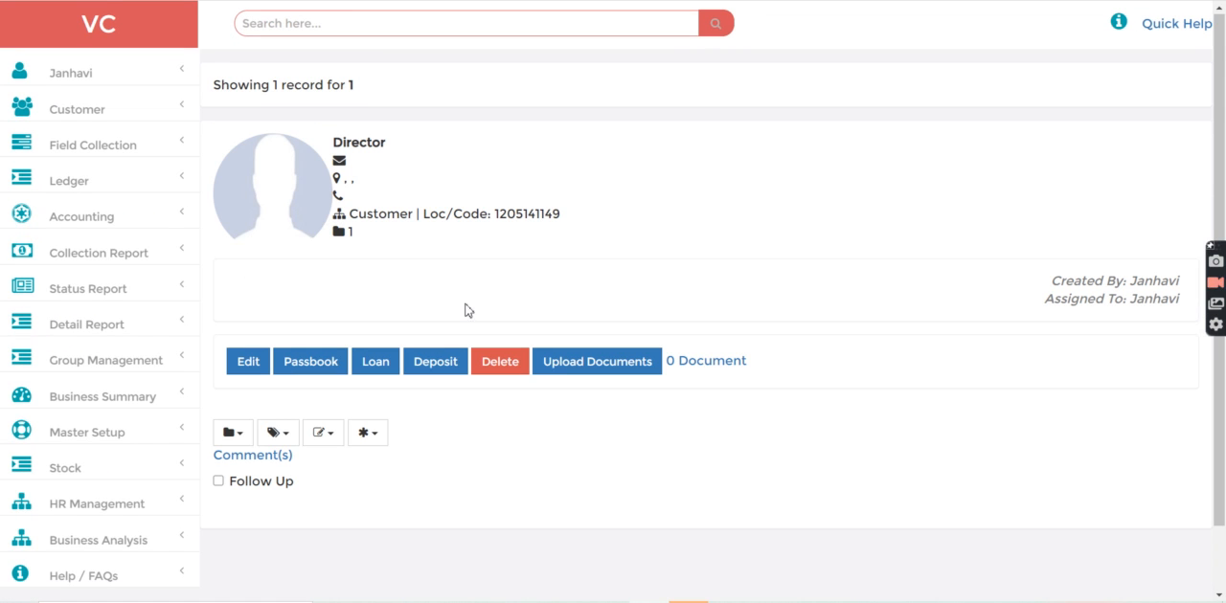
pyautogui.click(365, 436)
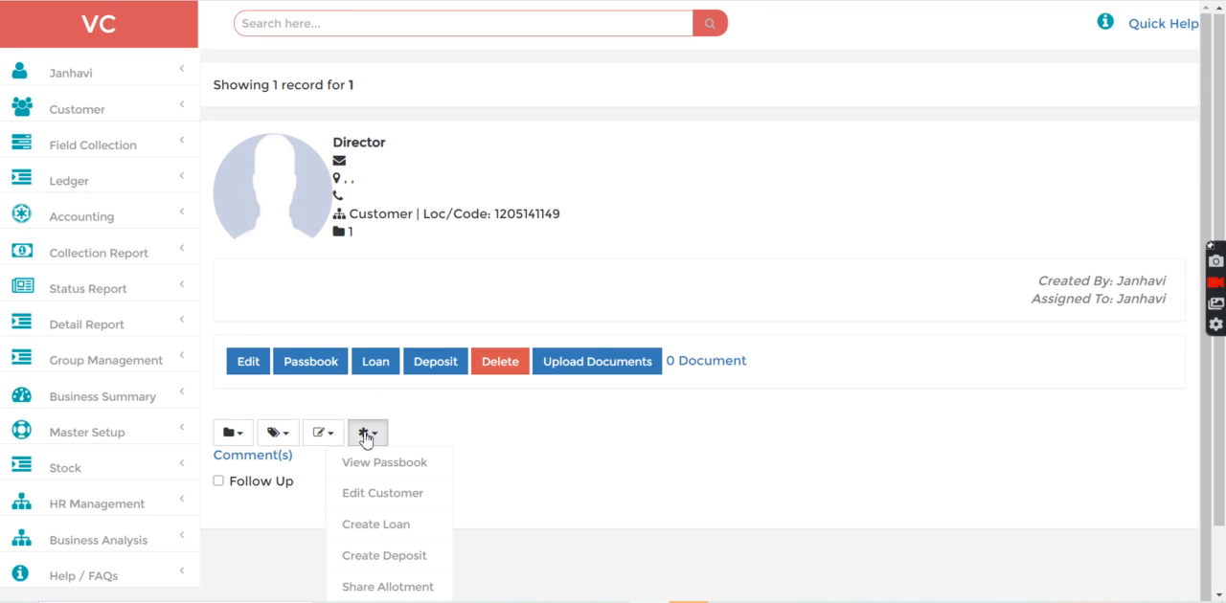
pyautogui.click(381, 585)
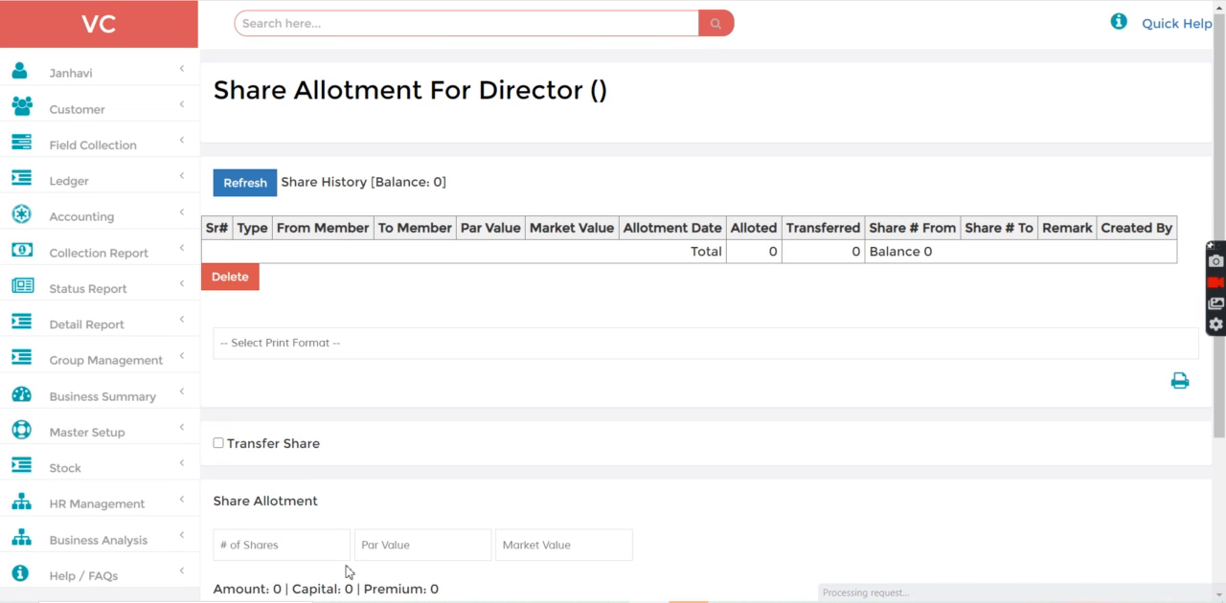
pyautogui.click(235, 182)
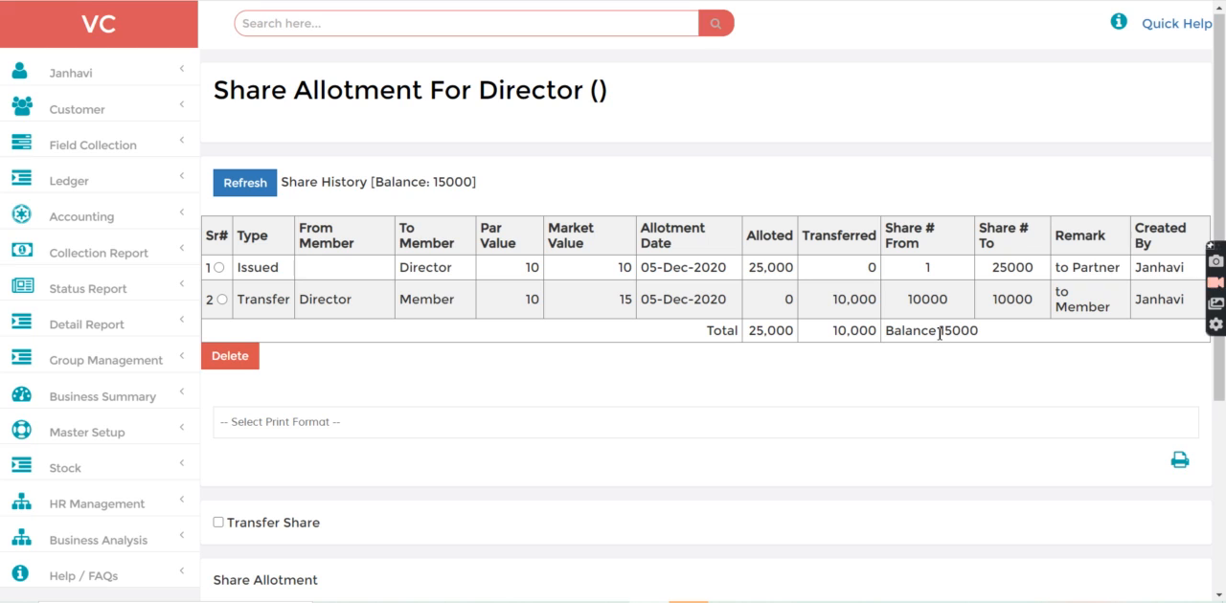
pyautogui.moveTo(939, 332); pyautogui.dragTo(567, 385)
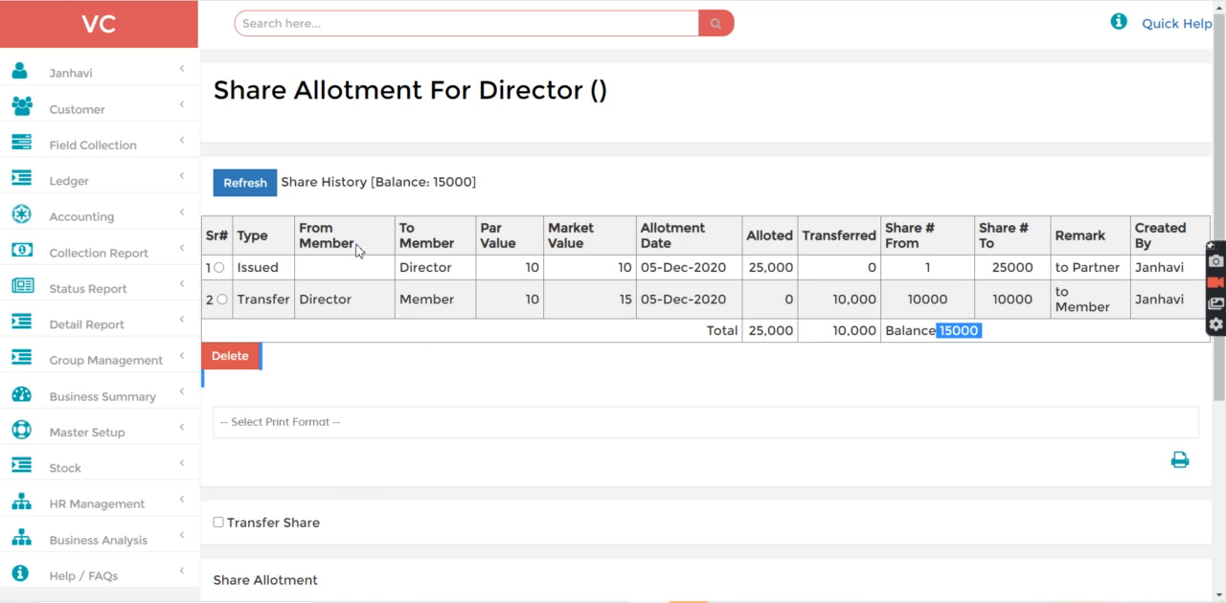
# Look up the Member record by its file number, review its share history in the share allotment form, and return to the home page
pyautogui.click(359, 18)
pyautogui.write('f-2')
pyautogui.press('Return')
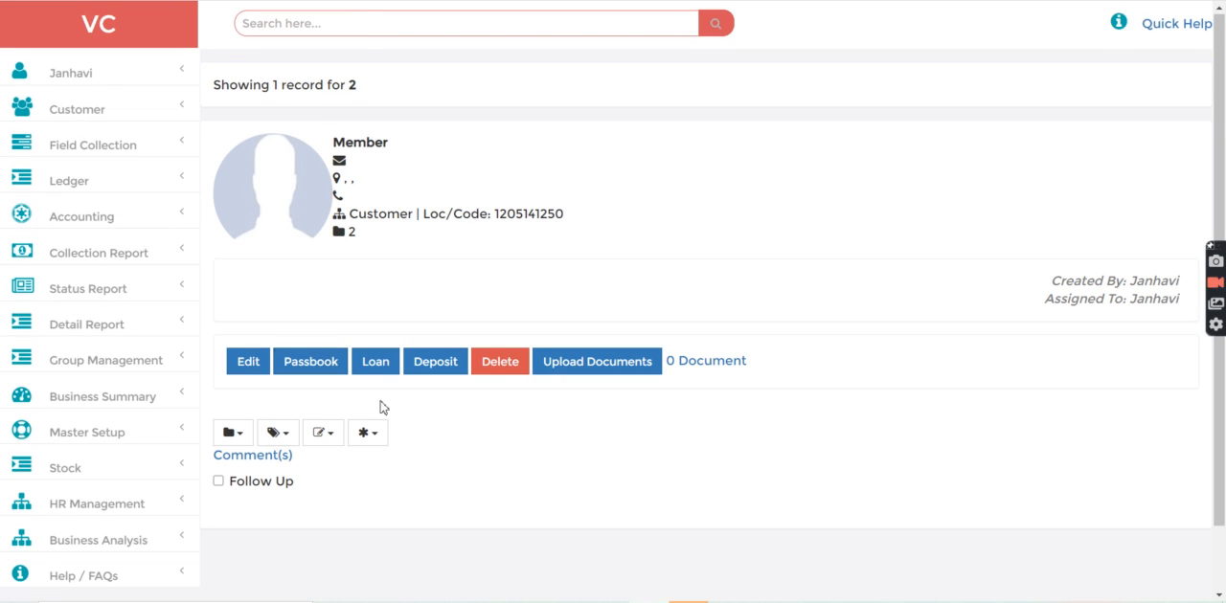
pyautogui.click(367, 434)
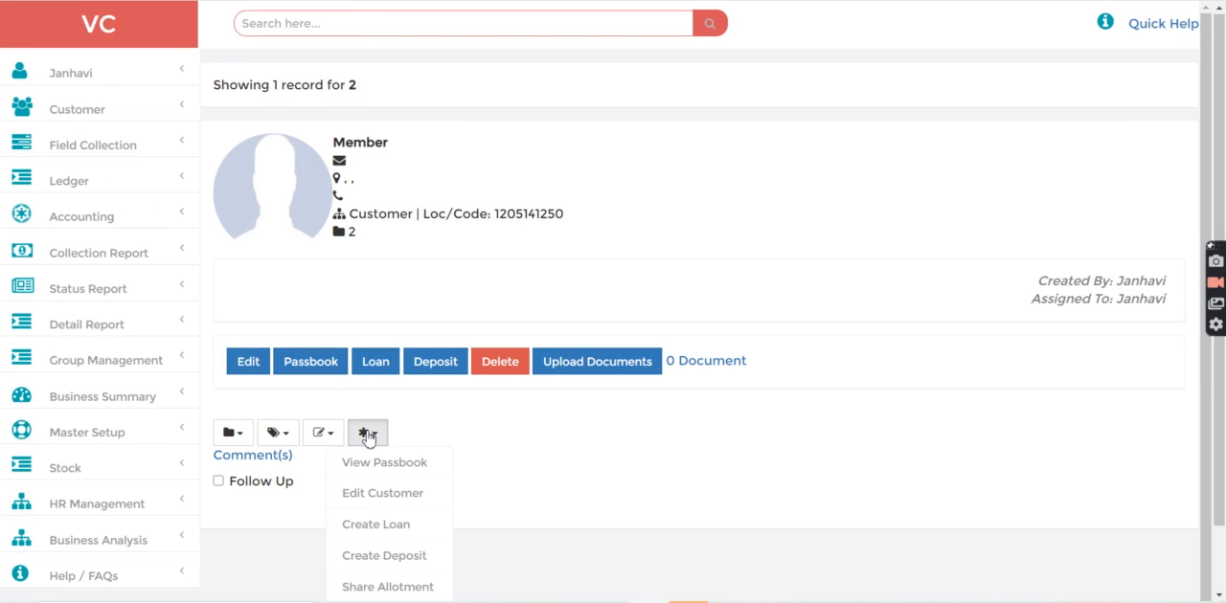
pyautogui.click(367, 588)
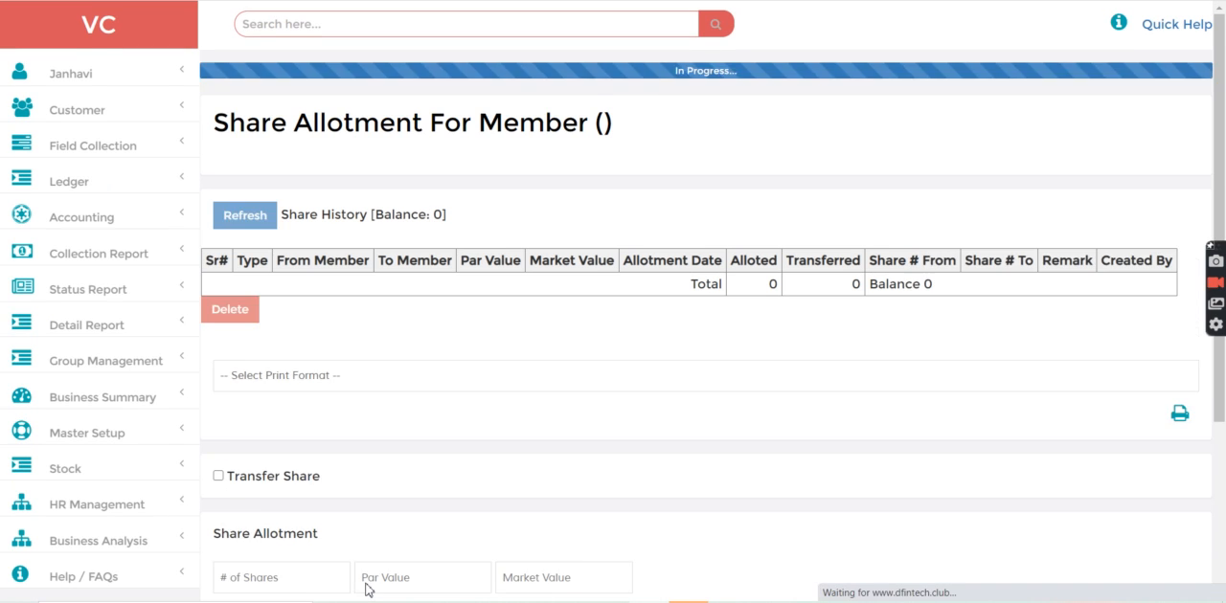
pyautogui.click(274, 183)
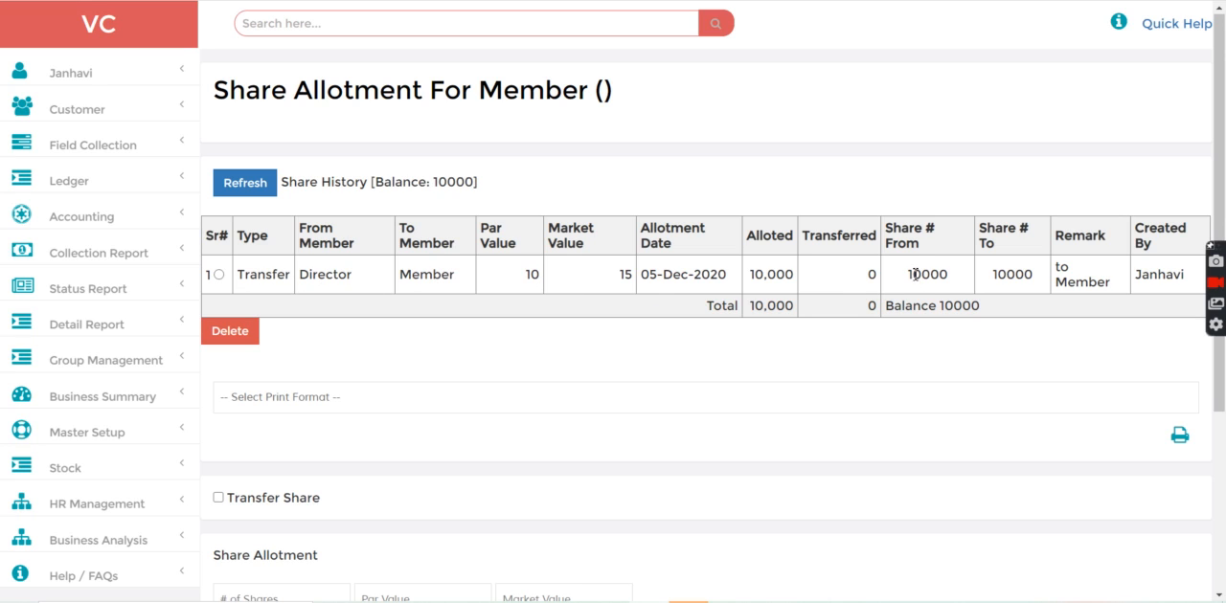
pyautogui.moveTo(915, 274); pyautogui.dragTo(999, 320)
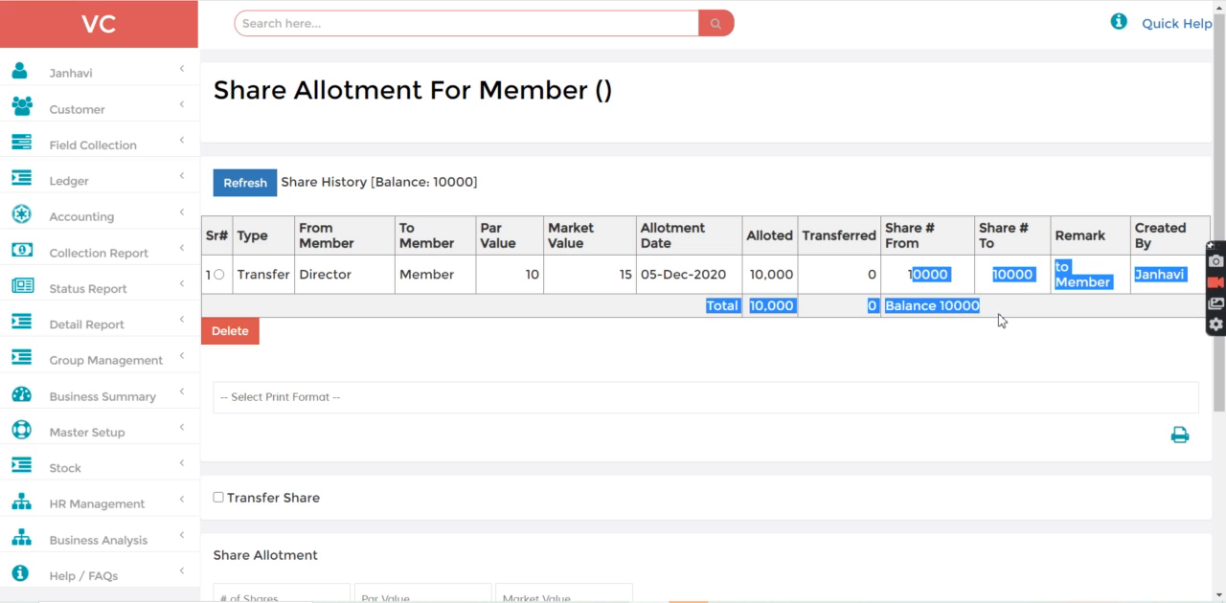
pyautogui.click(655, 328)
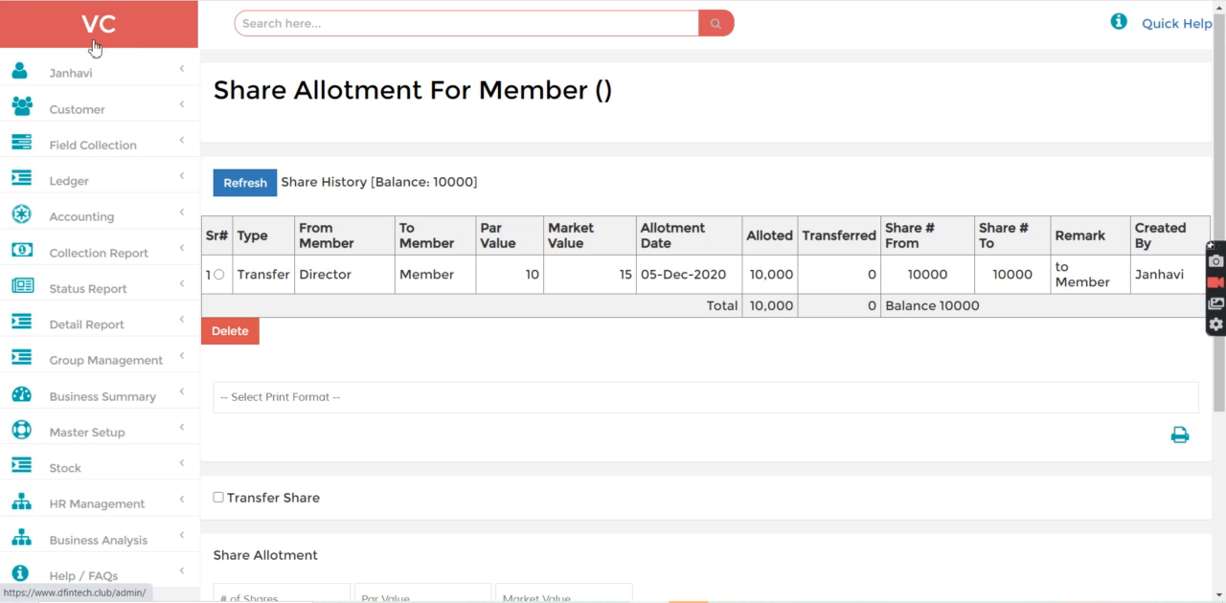
pyautogui.click(42, 45)
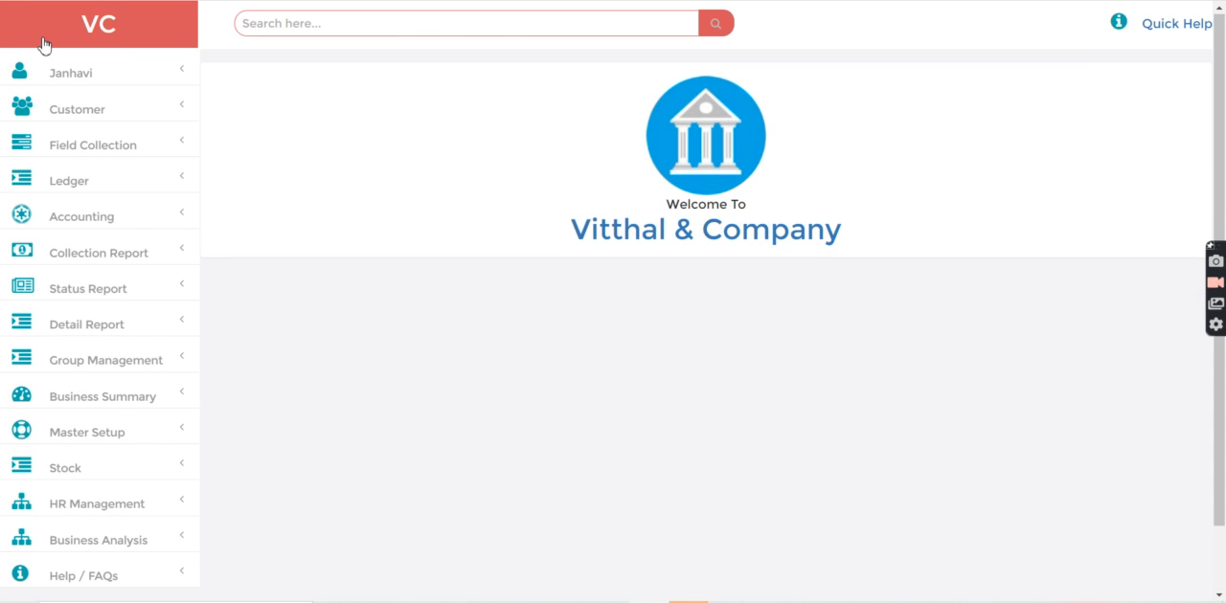